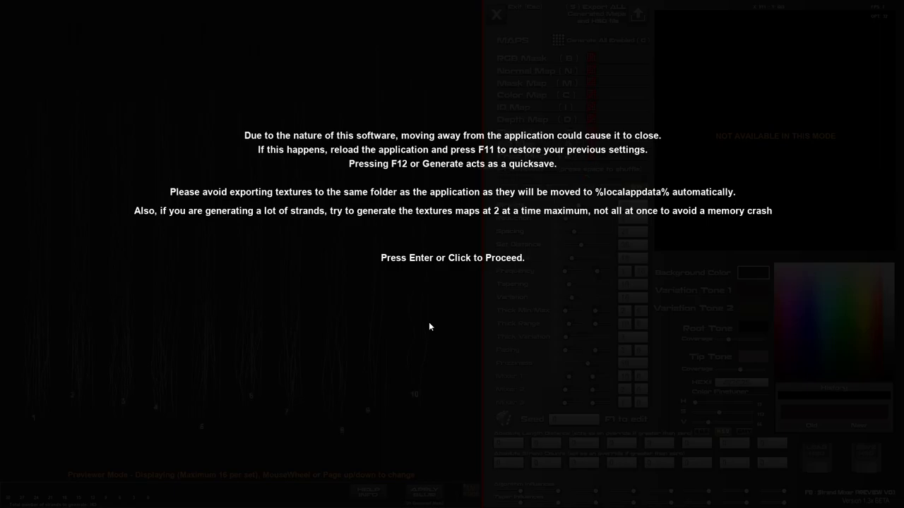
Dismiss the startup notice and offset strand sets 1 and 10 sideways
click(429, 324)
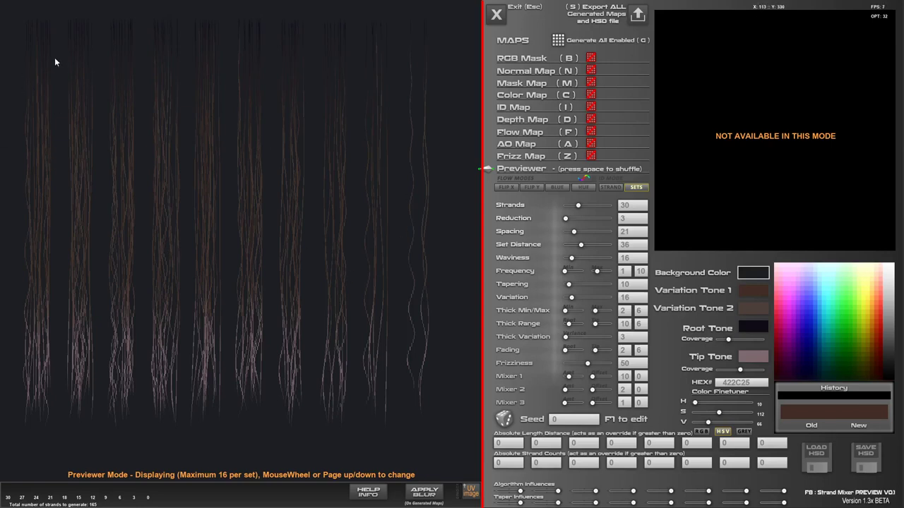
mouse_move(345, 83)
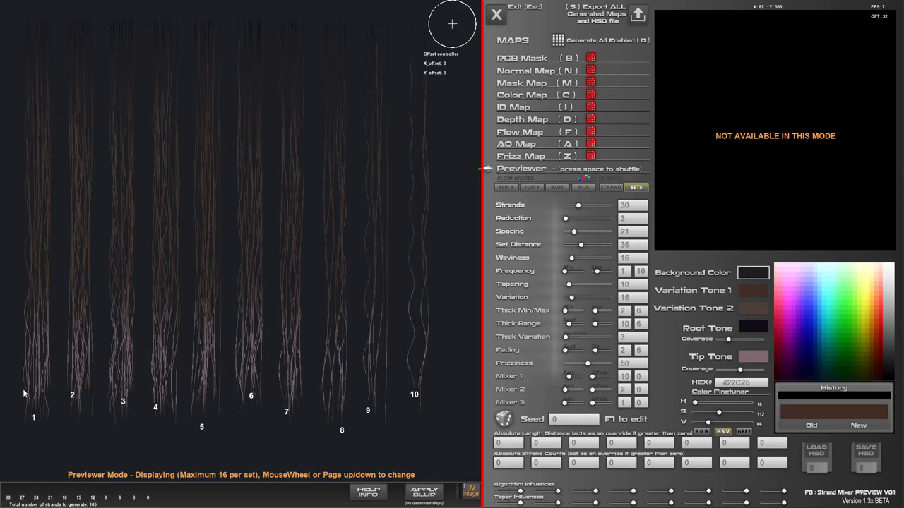
mouse_move(452, 27)
mouse_down()
mouse_move(461, 39)
mouse_move(442, 35)
mouse_move(450, 14)
mouse_move(452, 31)
mouse_up()
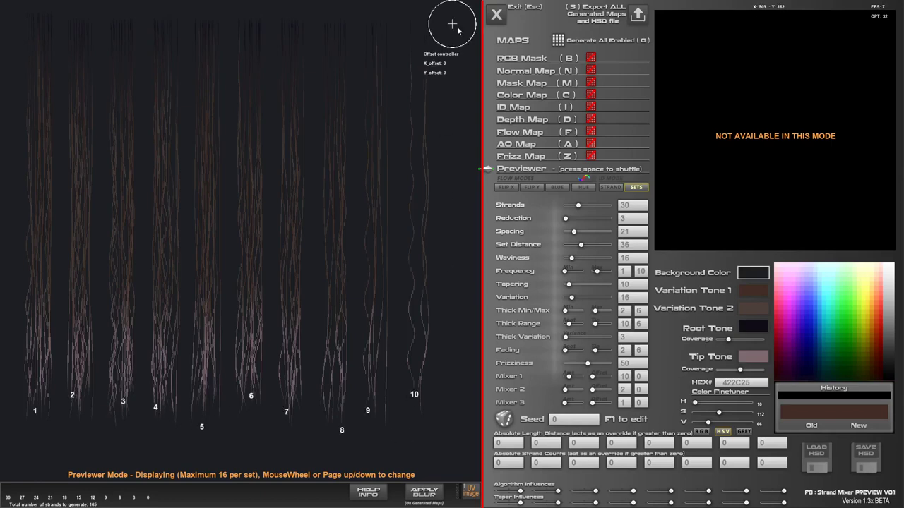
drag(456, 33, 445, 31)
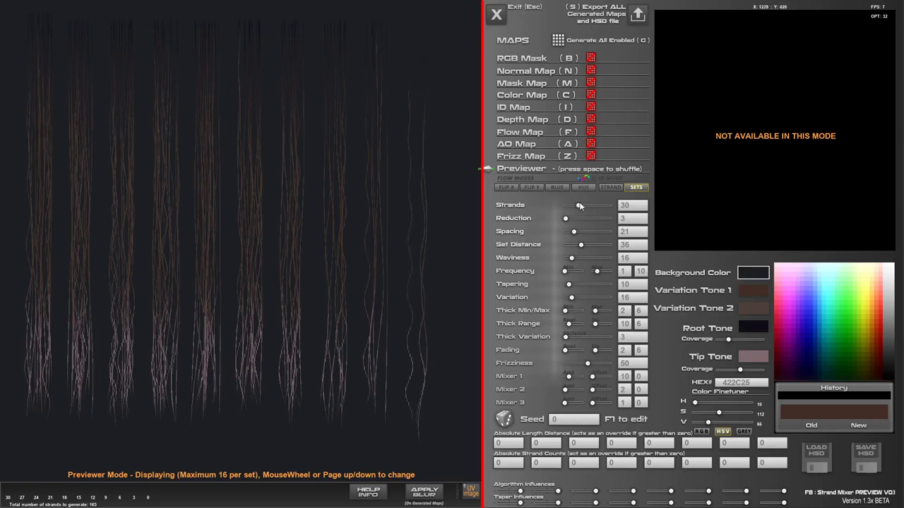
Raise the strands per set to 32, shift the sets left, and show the shortcuts help page
drag(579, 205, 579, 205)
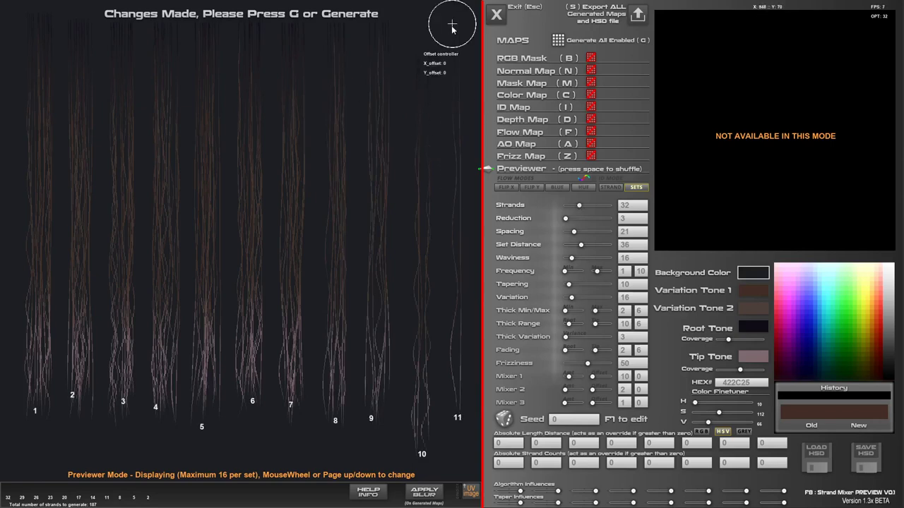
mouse_move(452, 28)
mouse_down()
mouse_move(422, 25)
mouse_move(467, 24)
mouse_move(449, 26)
mouse_move(445, 43)
mouse_move(456, 20)
mouse_up()
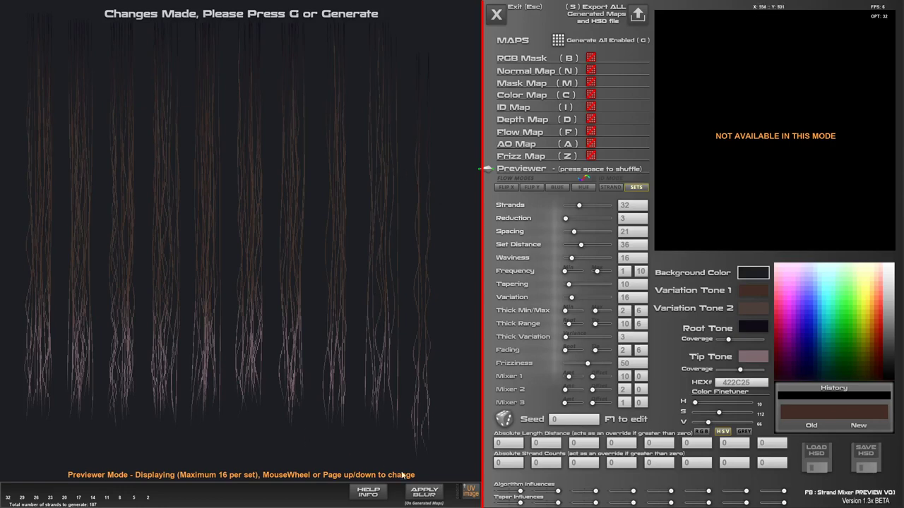
click(368, 492)
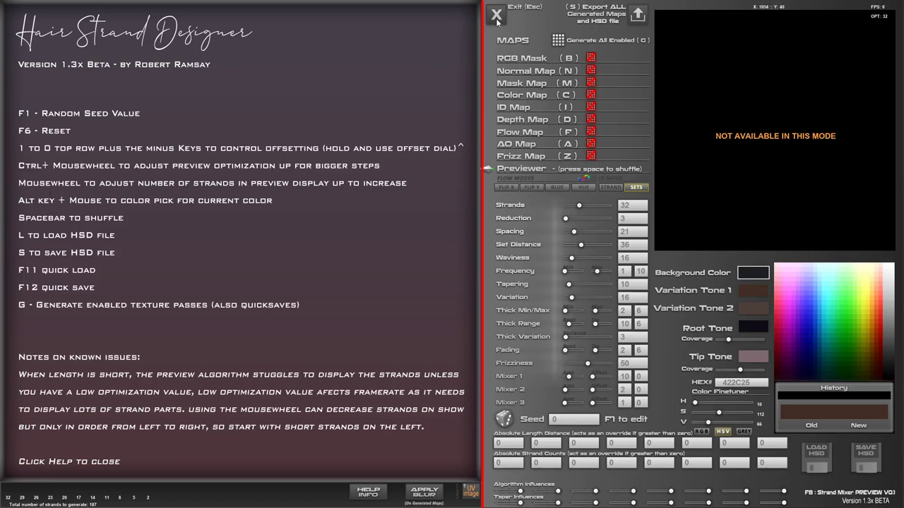
Lower the Strands value from 32 to 30
scroll(497, 21, down, 2)
Close the help page and raise the previewed maximum strands per set from 16 to 34
click(367, 494)
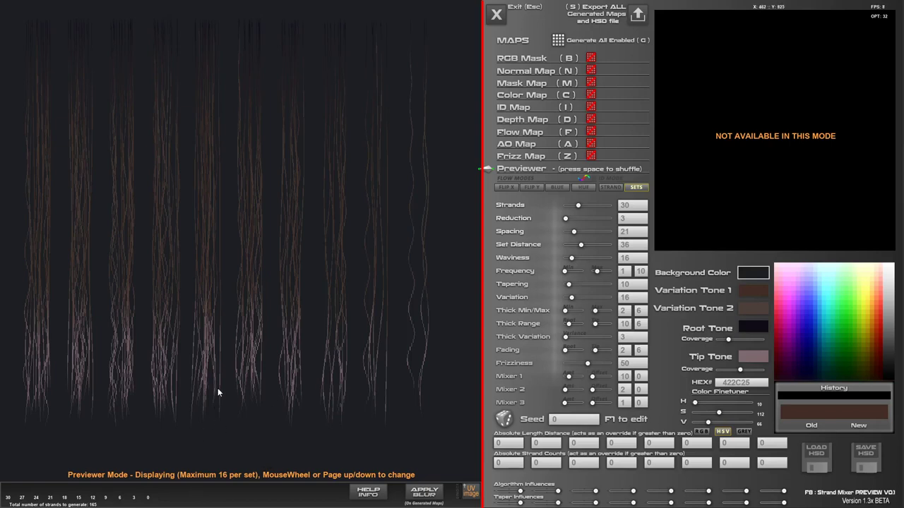
scroll(217, 388, up, 6)
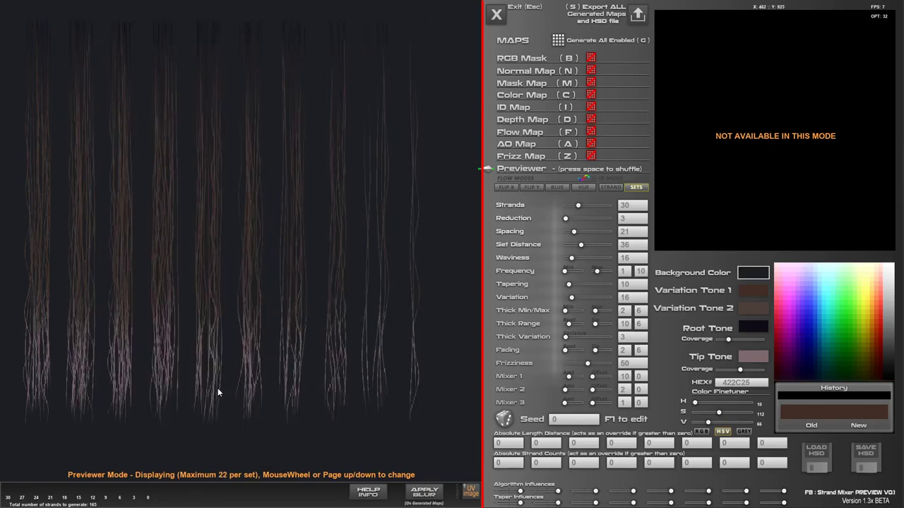
scroll(217, 387, up, 8)
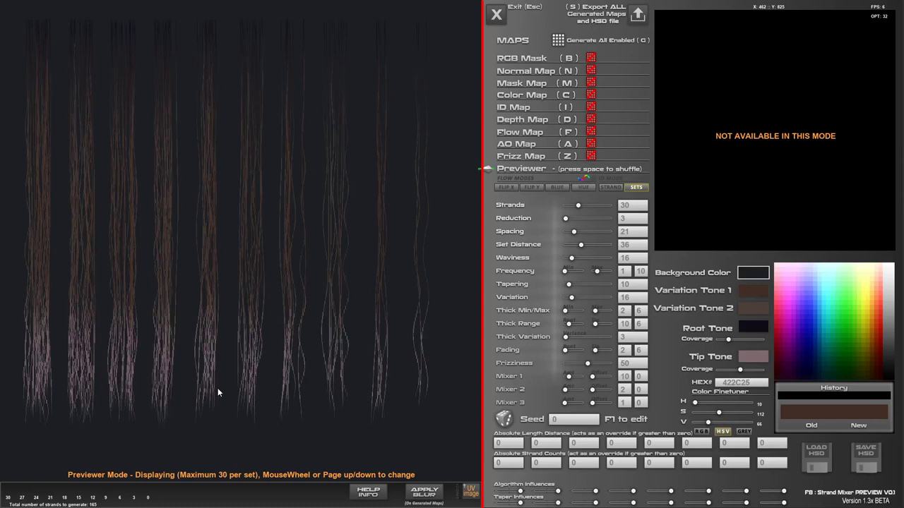
scroll(218, 388, up, 1)
scroll(336, 367, up, 1)
Set Tapering to 90, vary set taper and algorithm influences, and set Mixers to 20/11, 18/22, 38/22
drag(570, 285, 605, 285)
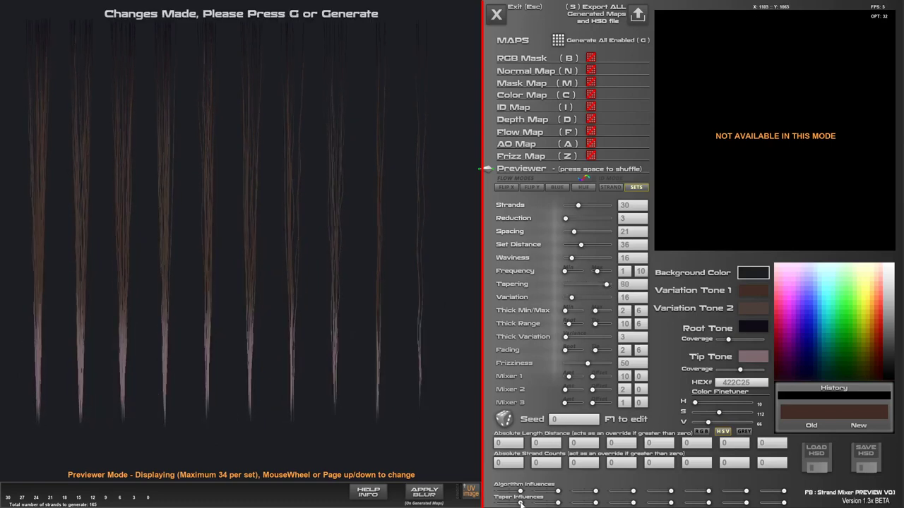
mouse_move(521, 504)
mouse_down()
mouse_move(507, 504)
mouse_move(539, 503)
mouse_up()
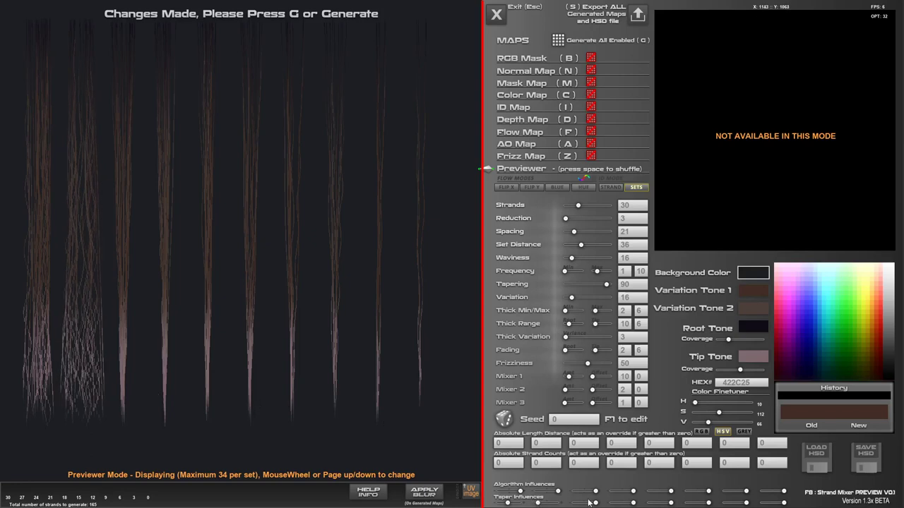
drag(594, 503, 586, 503)
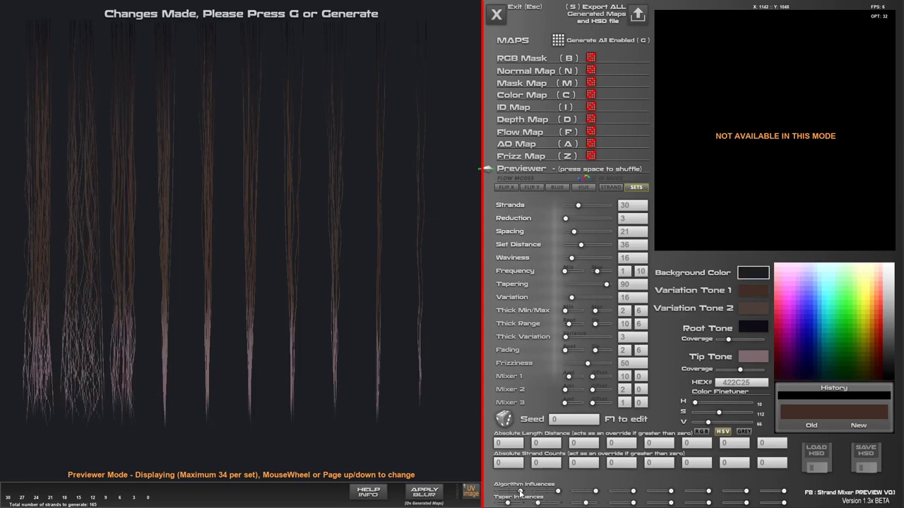
drag(521, 492, 500, 492)
drag(558, 492, 553, 492)
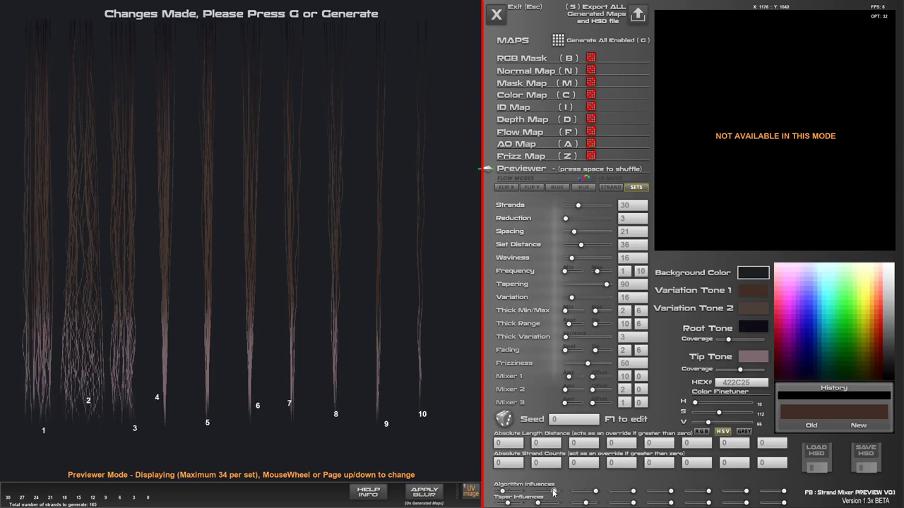
mouse_move(568, 376)
mouse_down()
mouse_move(569, 402)
mouse_move(597, 377)
mouse_move(602, 402)
mouse_move(602, 390)
mouse_move(574, 376)
mouse_move(583, 389)
mouse_move(571, 389)
mouse_move(572, 376)
mouse_up()
click(582, 404)
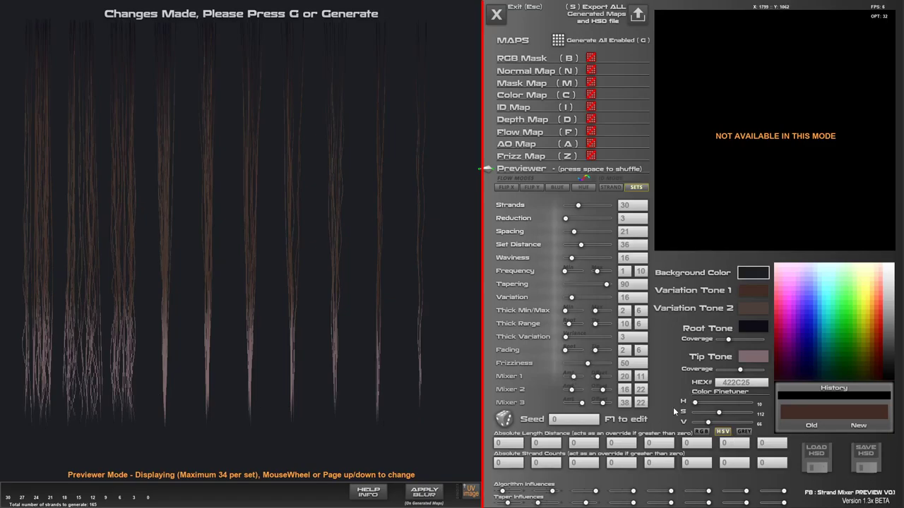
In the mixer path editor (F2), bend mixer 0's path points 7–10 into a wave
key(F2)
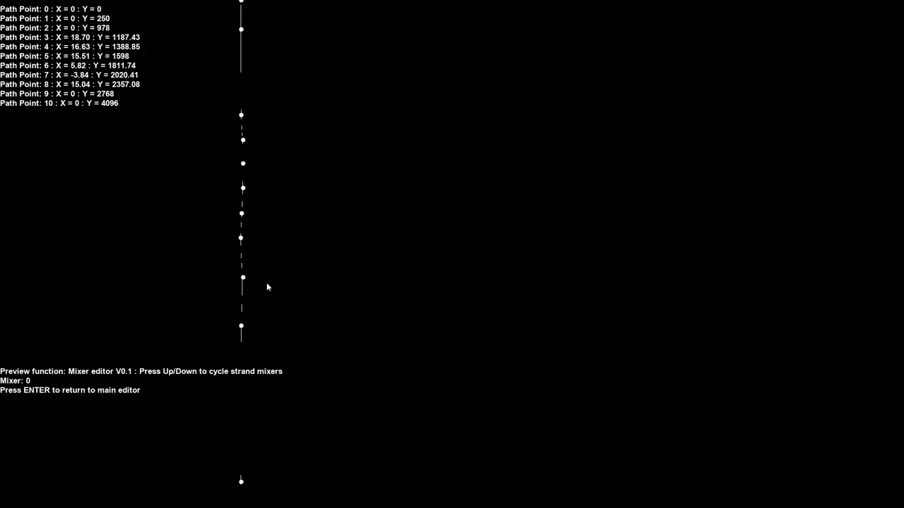
drag(247, 214, 223, 242)
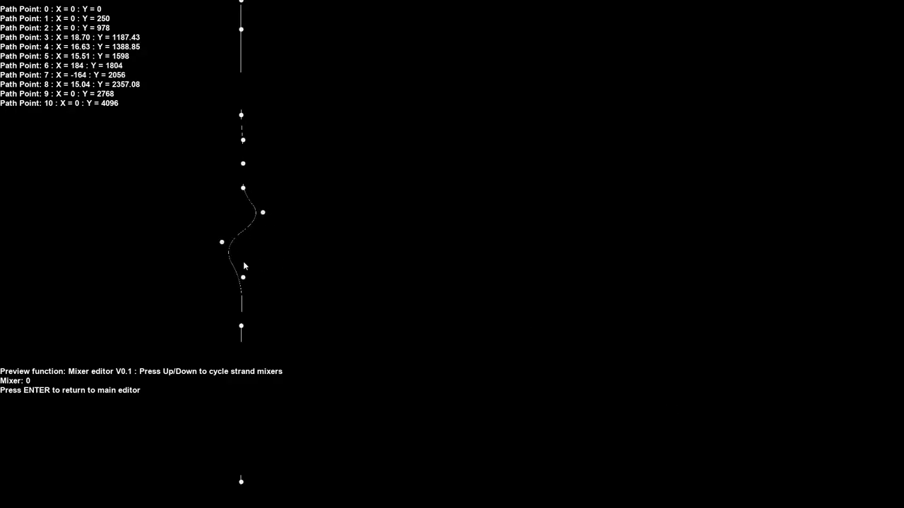
drag(243, 277, 264, 276)
drag(241, 326, 206, 326)
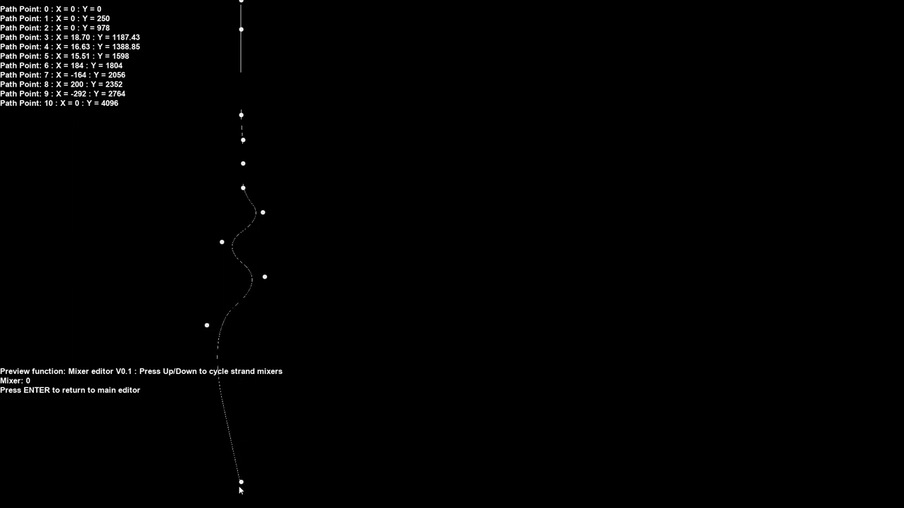
drag(241, 483, 254, 429)
drag(207, 326, 210, 334)
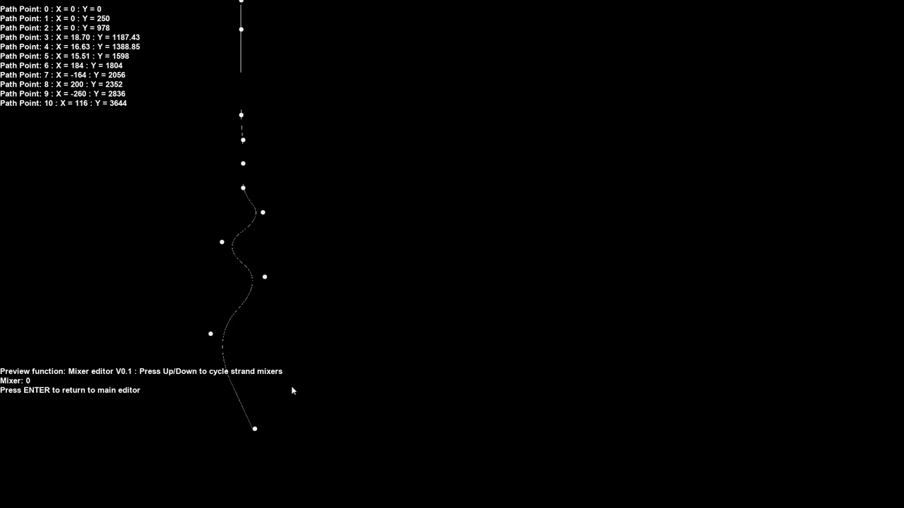
Reshape the lower path curves of mixers 1 and 2, then return to the main editor
key(Up)
drag(189, 453, 228, 419)
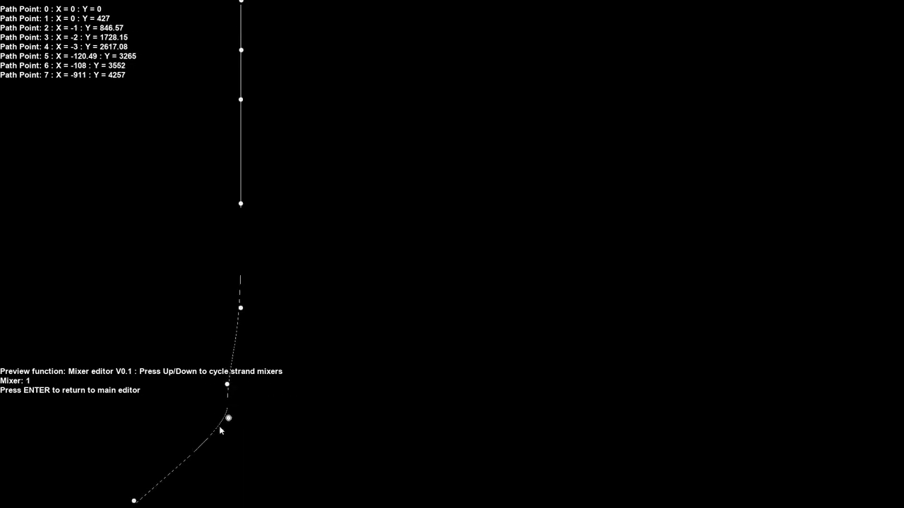
drag(134, 501, 252, 348)
key(Up)
drag(281, 487, 235, 396)
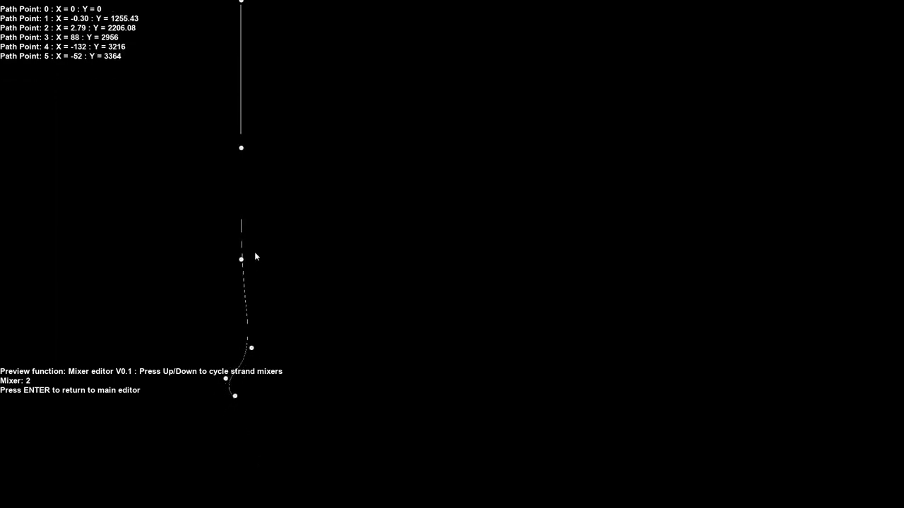
drag(241, 259, 260, 225)
key(Return)
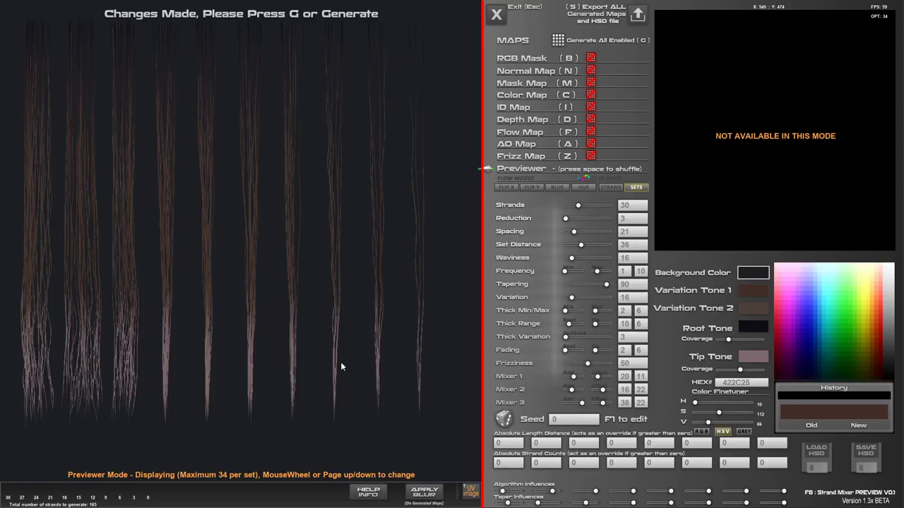
Set Tapering to 64, Mixers to 12/11, 15/9, 12/22, and retune sets 3–4 influences
drag(583, 405, 597, 390)
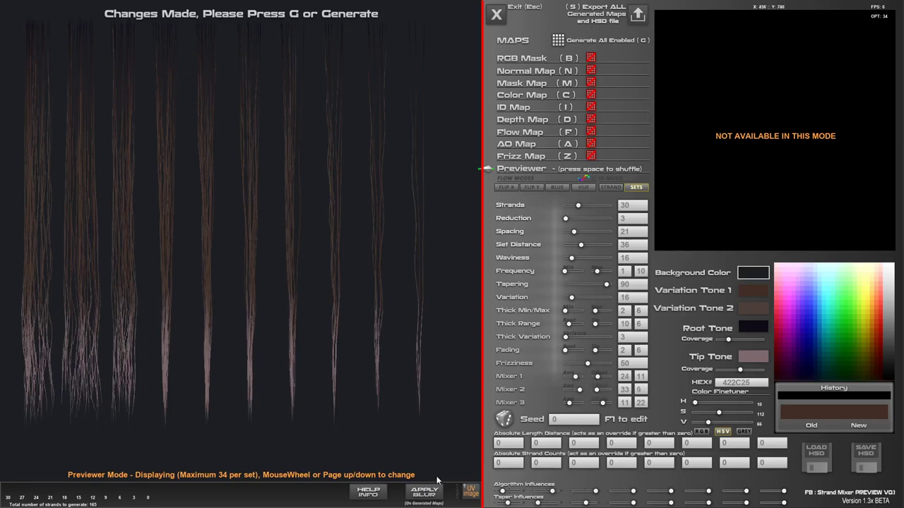
drag(587, 503, 620, 492)
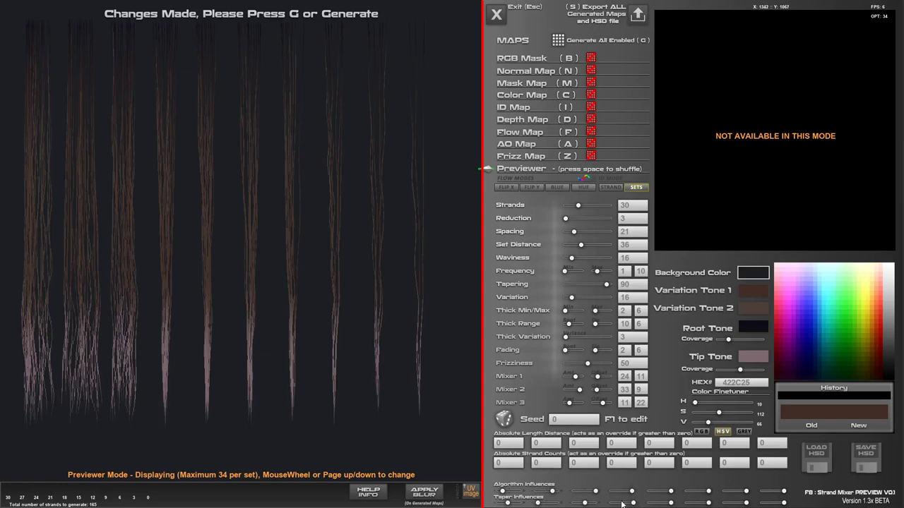
click(622, 503)
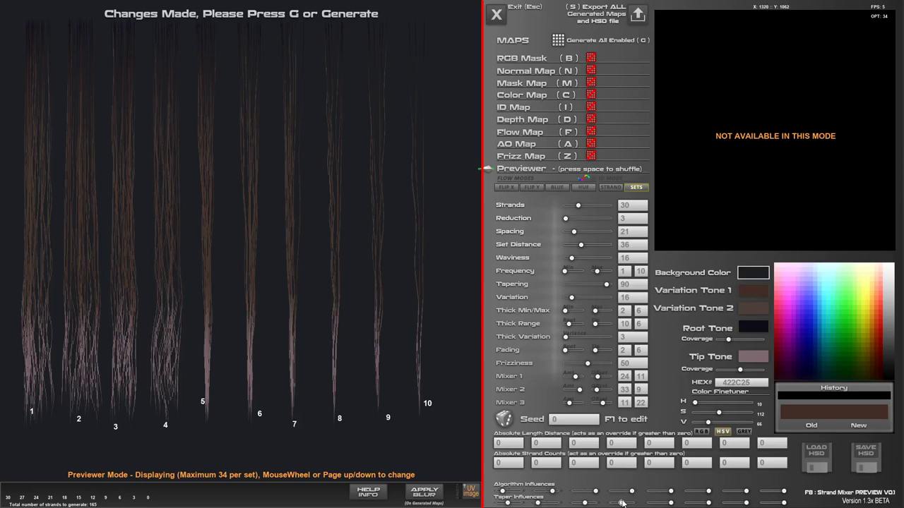
drag(605, 285, 584, 289)
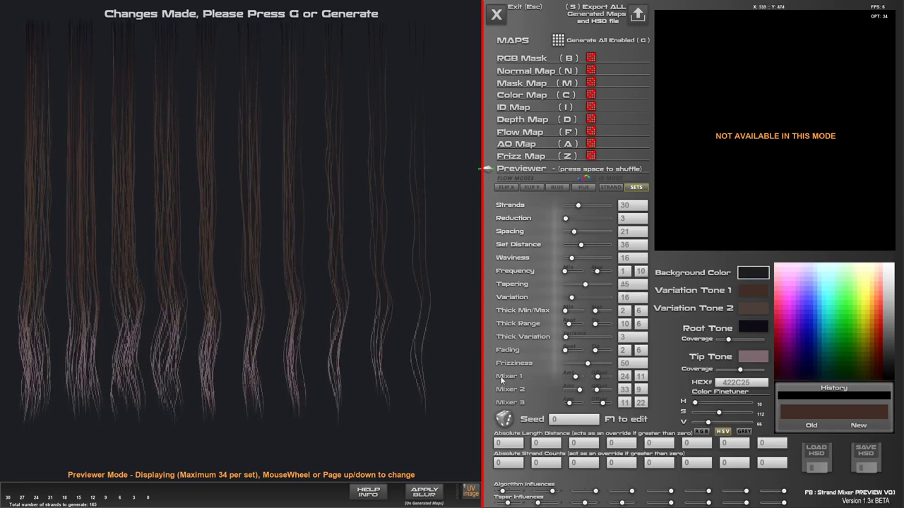
mouse_move(580, 391)
mouse_down()
mouse_move(566, 392)
mouse_move(569, 377)
mouse_move(572, 404)
mouse_up()
drag(585, 284, 595, 285)
drag(634, 491, 662, 503)
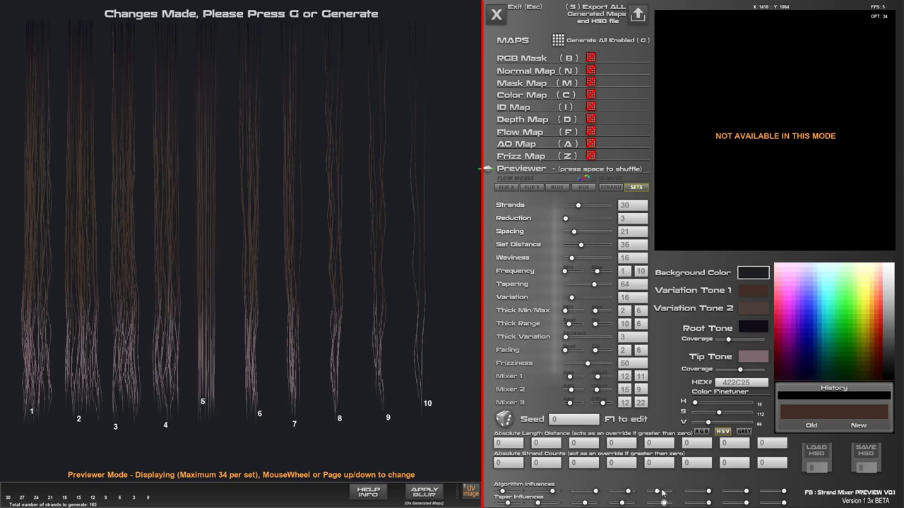
Raise strand variation to 64, thicken the strands, and set the root tone to light pink FFE0FF
drag(572, 297, 592, 303)
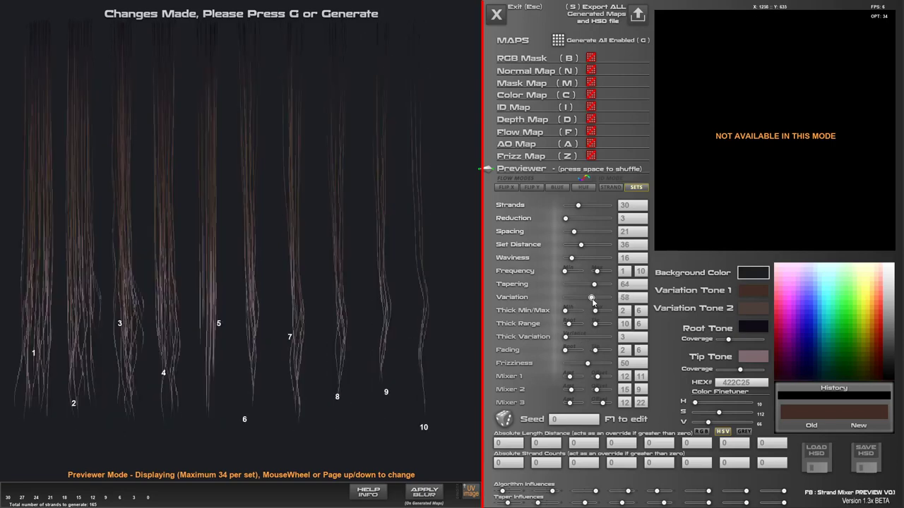
click(591, 300)
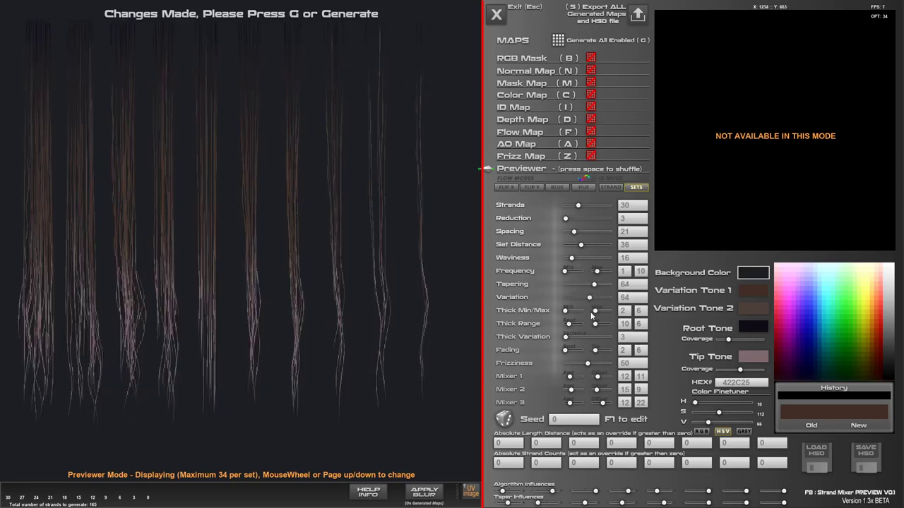
drag(598, 313, 584, 326)
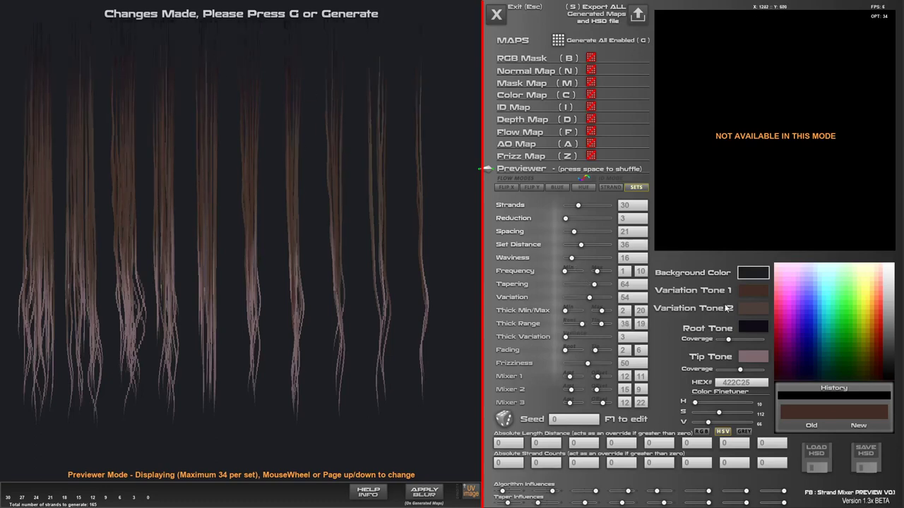
click(754, 327)
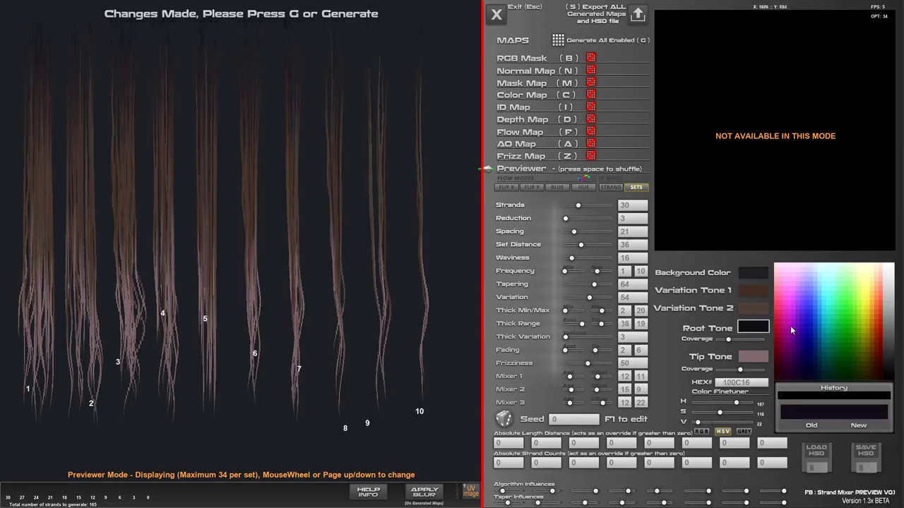
click(788, 271)
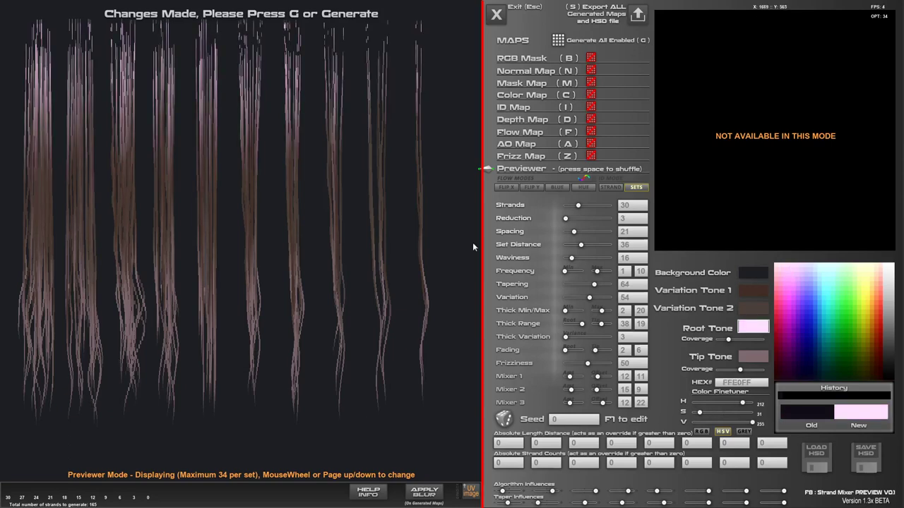
Set Thick Min/Max to 9/40 and Thick Variation to 42
drag(602, 313, 612, 313)
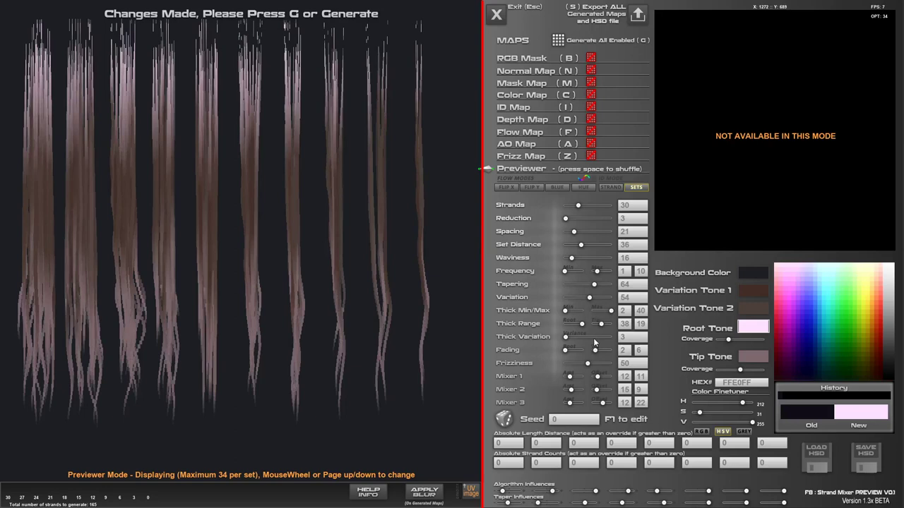
drag(568, 337, 584, 339)
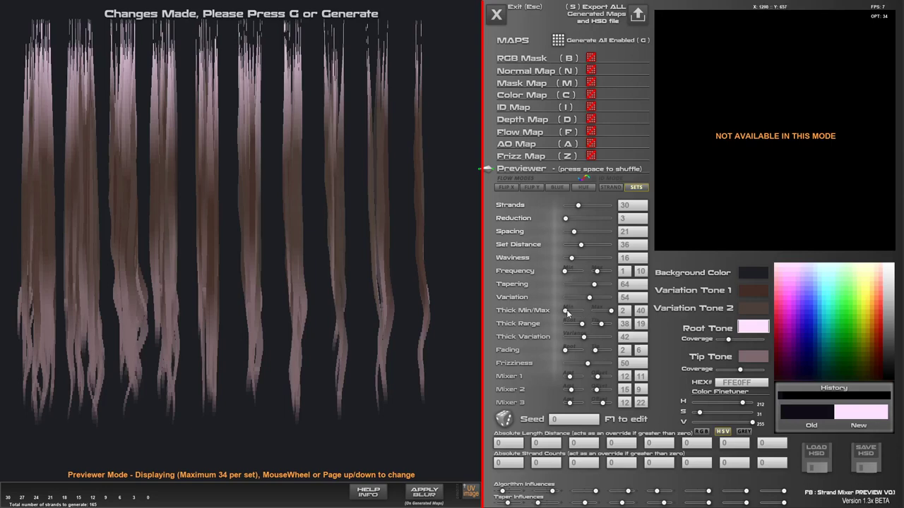
drag(566, 310, 569, 311)
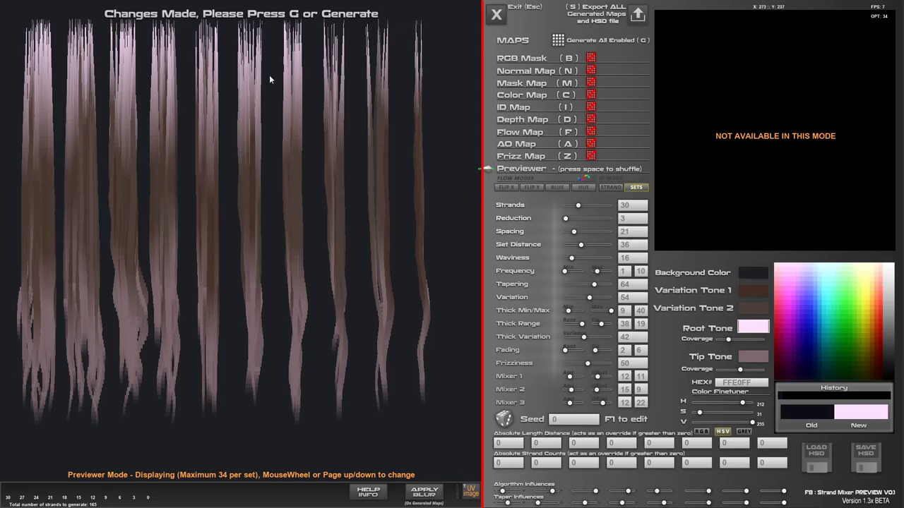
Enable the Color Map, generate it, and preview the result
click(591, 96)
click(559, 41)
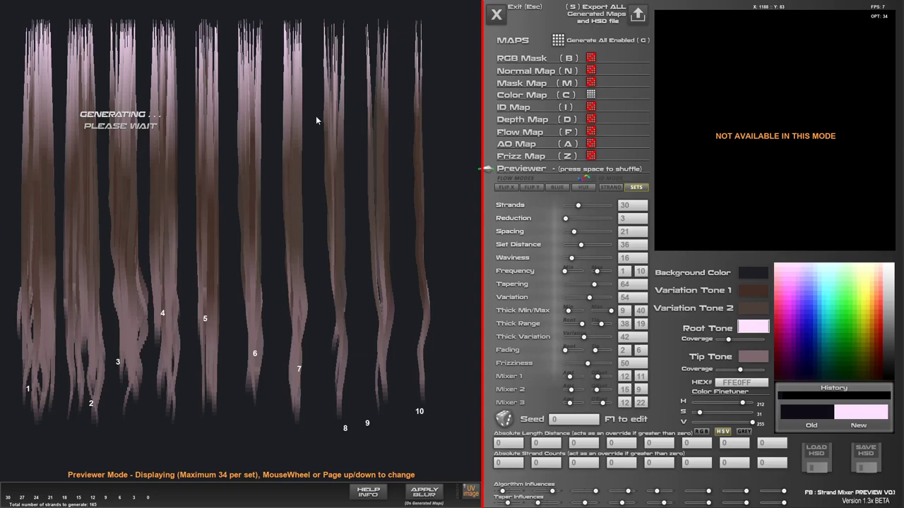
click(506, 96)
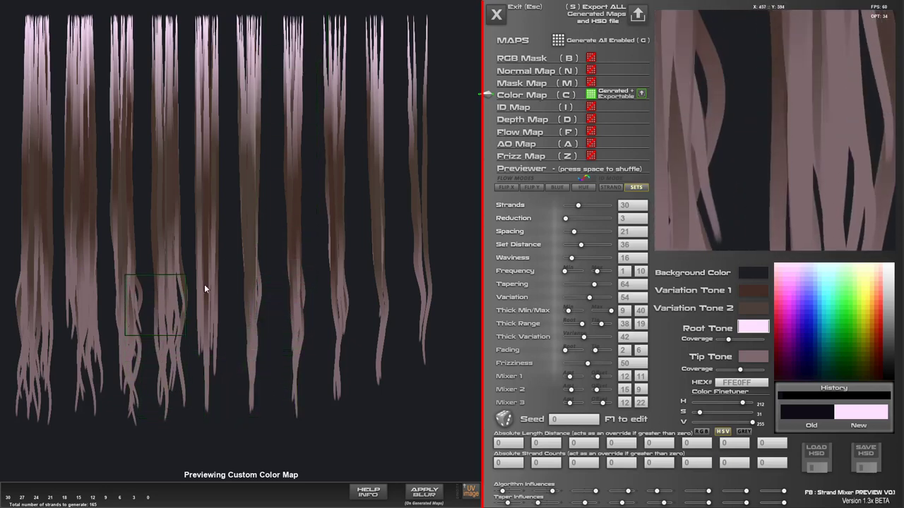
Enable the ID Map and Mask Map and generate them
click(591, 107)
click(591, 82)
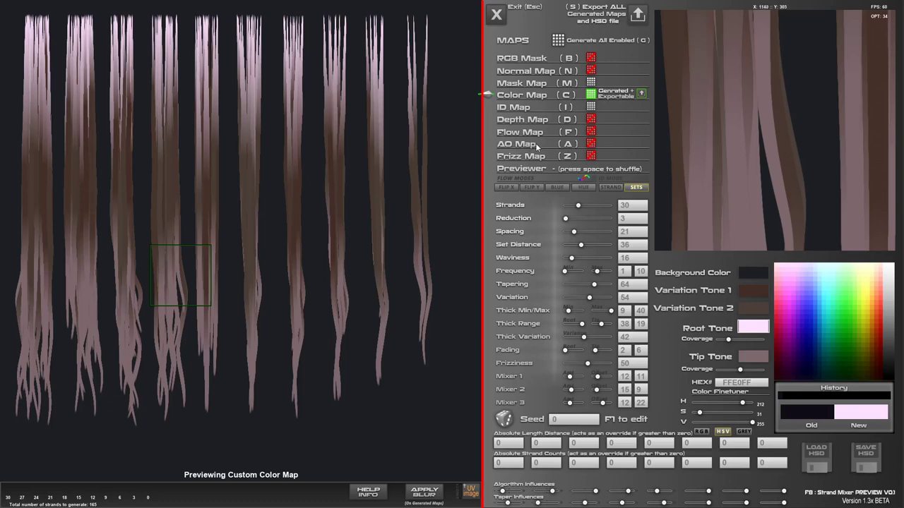
click(558, 40)
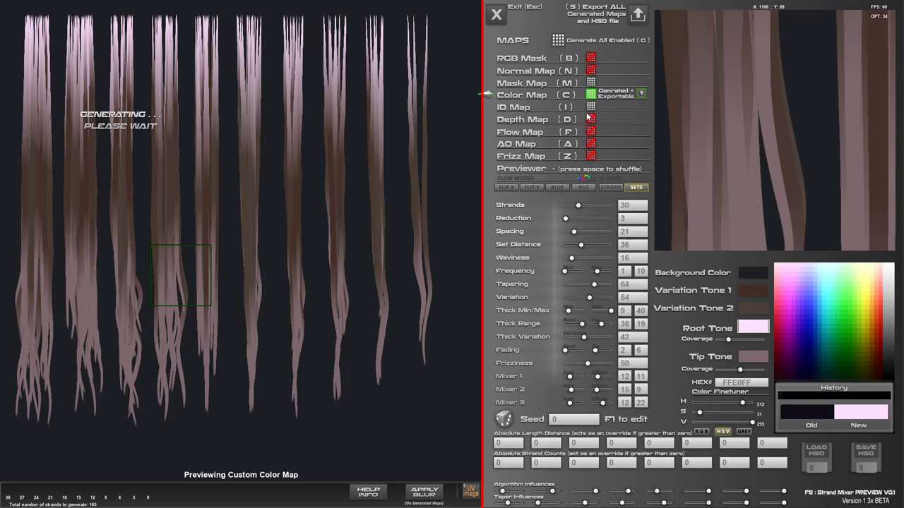
Preview the Mask and ID maps, then regenerate the ID map in STRAND flow mode
click(530, 83)
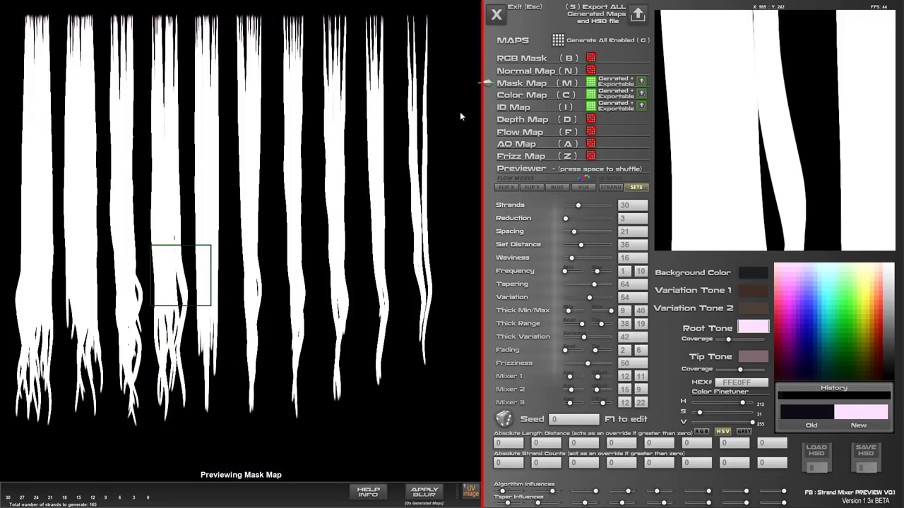
click(508, 112)
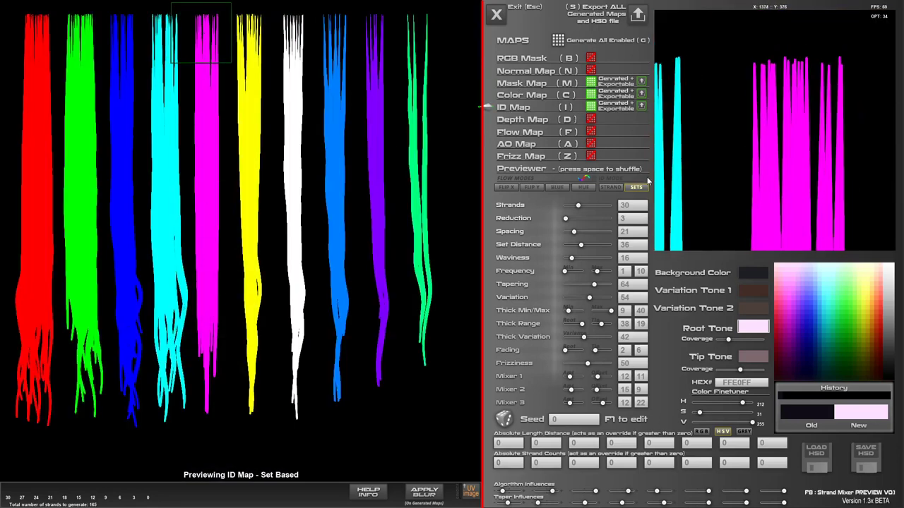
click(618, 189)
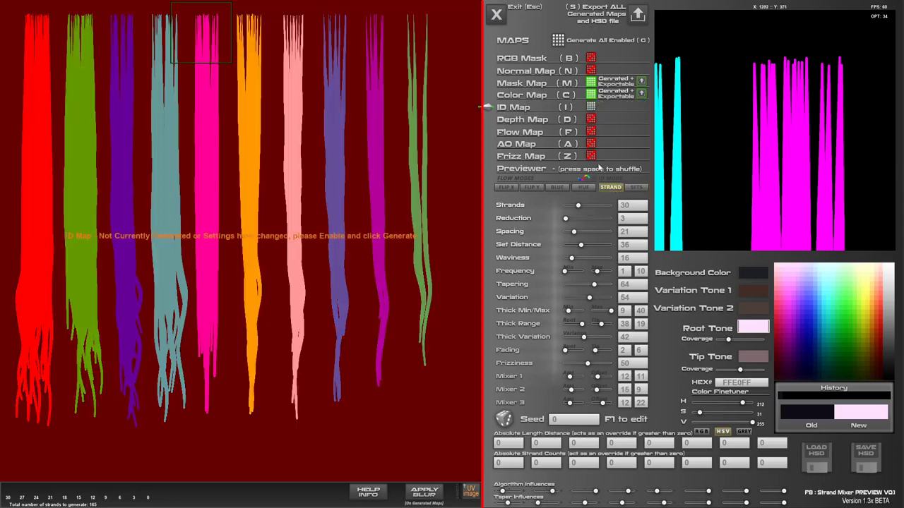
click(560, 44)
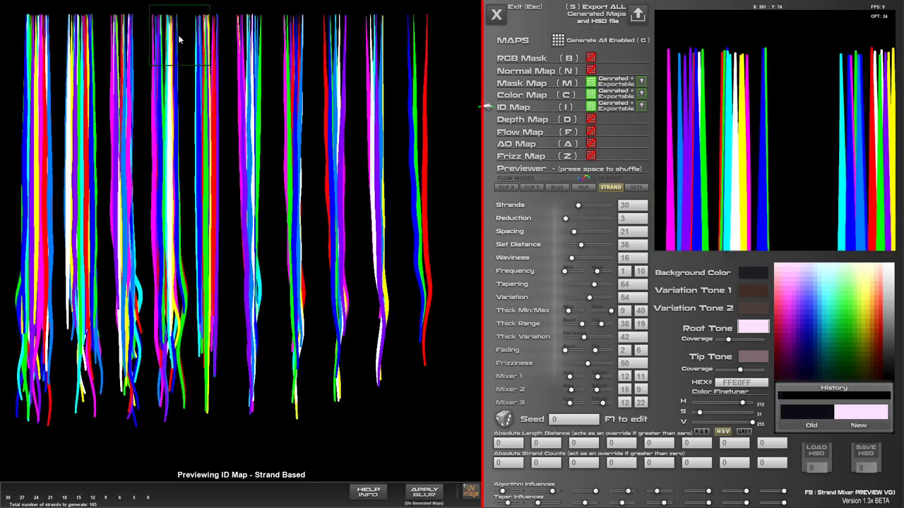
Return to the Previewer and raise Frizziness to 86
click(528, 172)
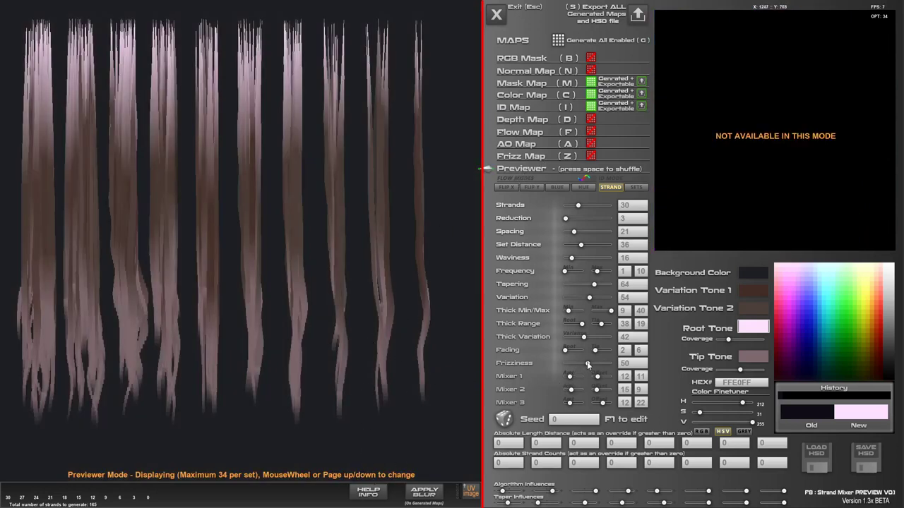
scroll(590, 364, down, 5)
drag(590, 364, 606, 364)
Set Frizziness to 88 and reshuffle the strand sets repeatedly with Space into a fresh arrangement
mouse_move(444, 26)
mouse_down()
mouse_move(461, 32)
mouse_move(452, 30)
mouse_move(455, 18)
mouse_move(462, 23)
mouse_move(444, 24)
mouse_move(452, 28)
mouse_up()
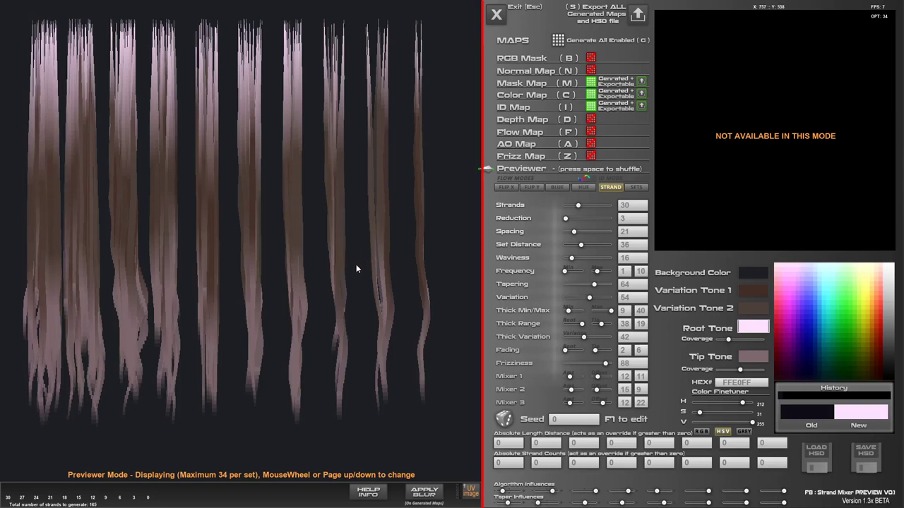
key(space)
key(space)
key(space)
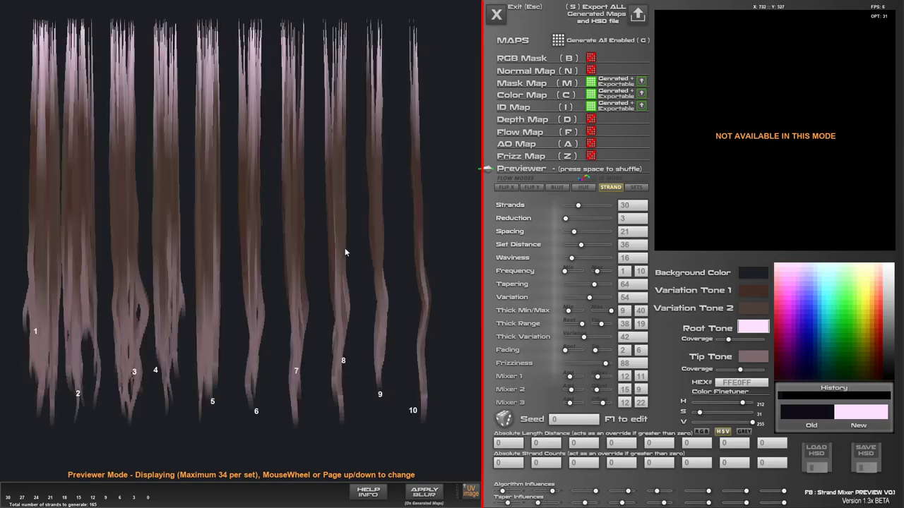
key(space)
key(space)
key(space)
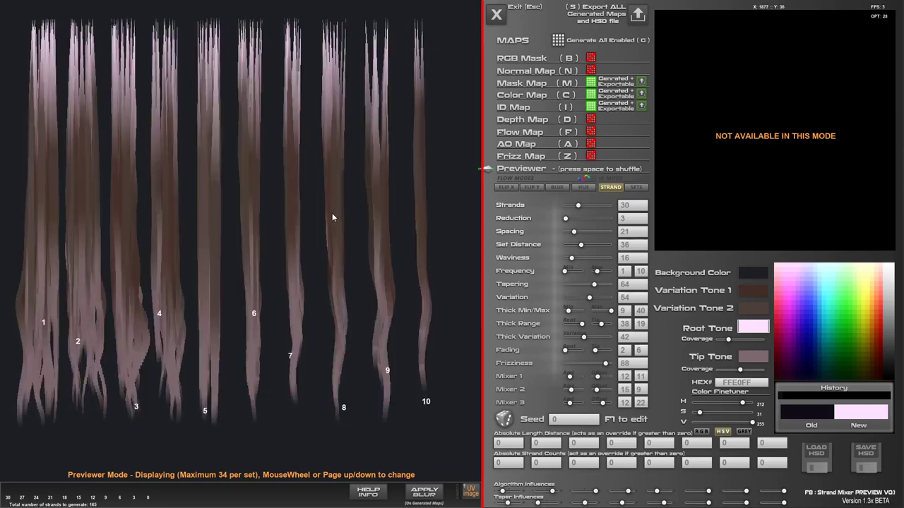
key(space)
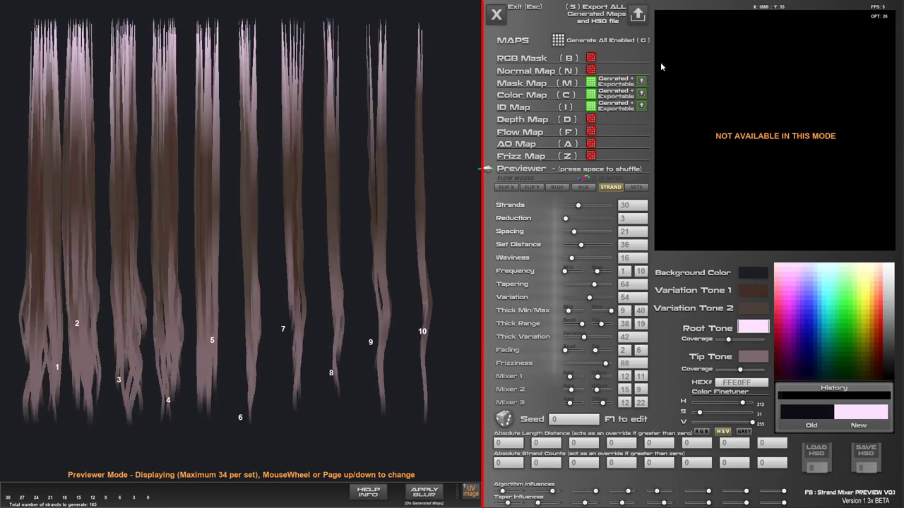
key(space)
key(space)
key(space)
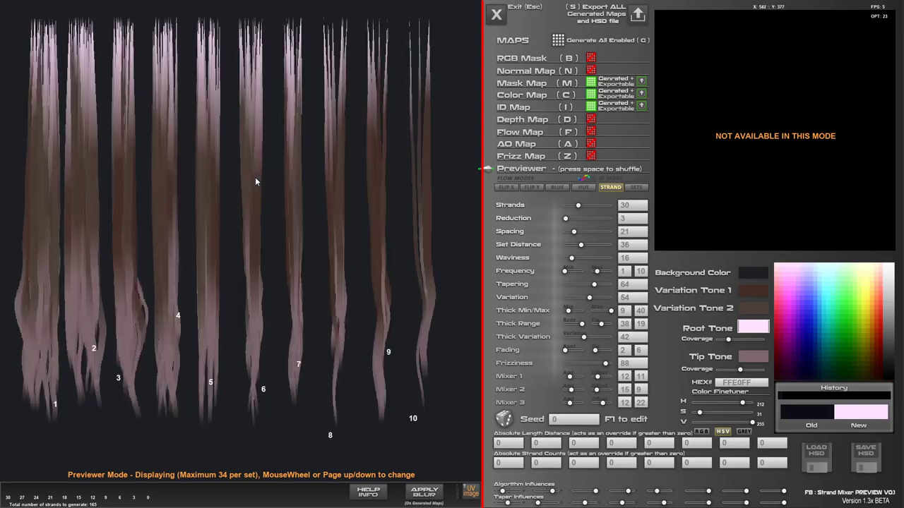
key(space)
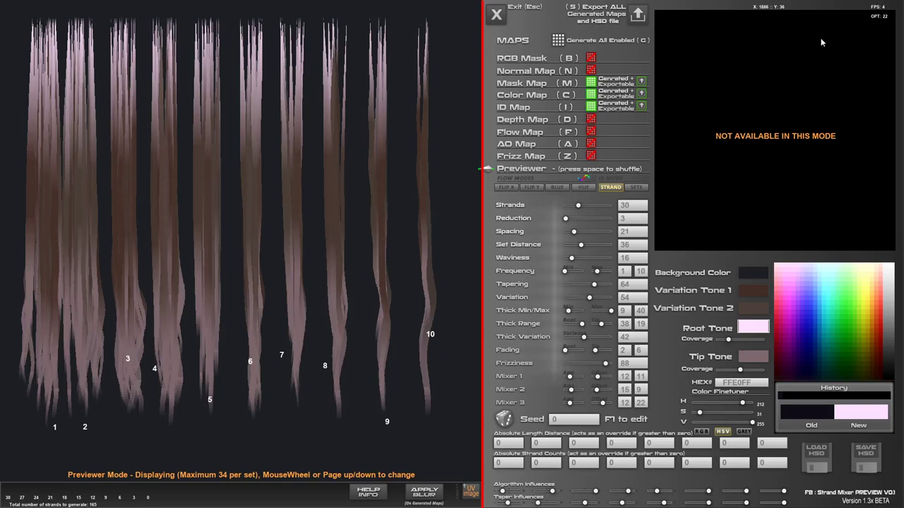
key(space)
key(space)
key(space)
key(space)
key(space)
key(space)
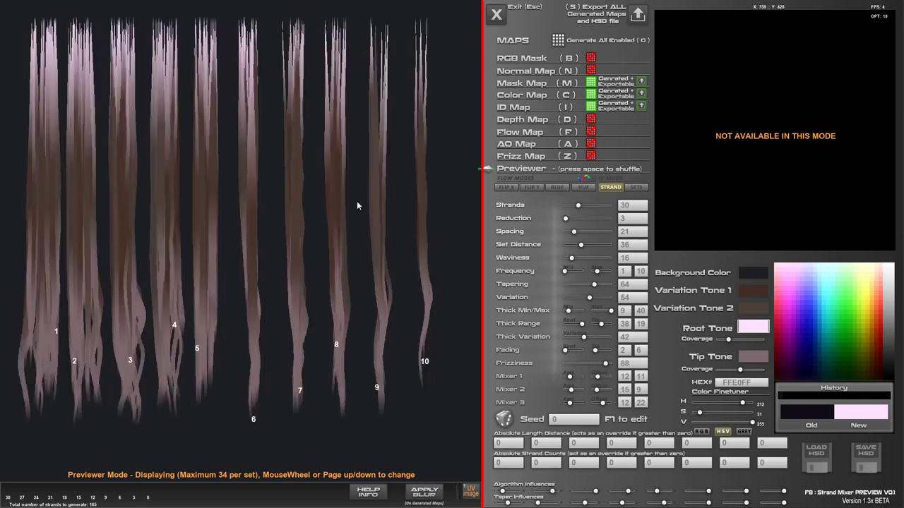
key(space)
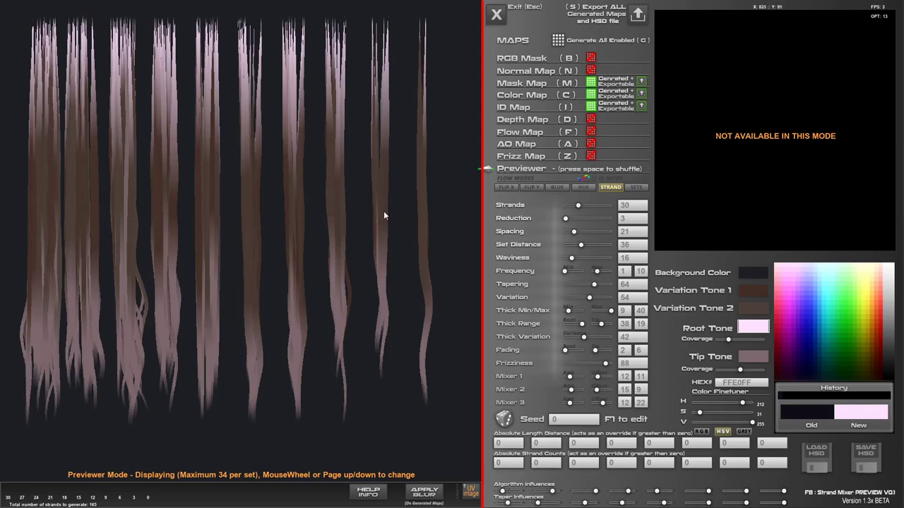
key(space)
key(space)
key(space)
key(space)
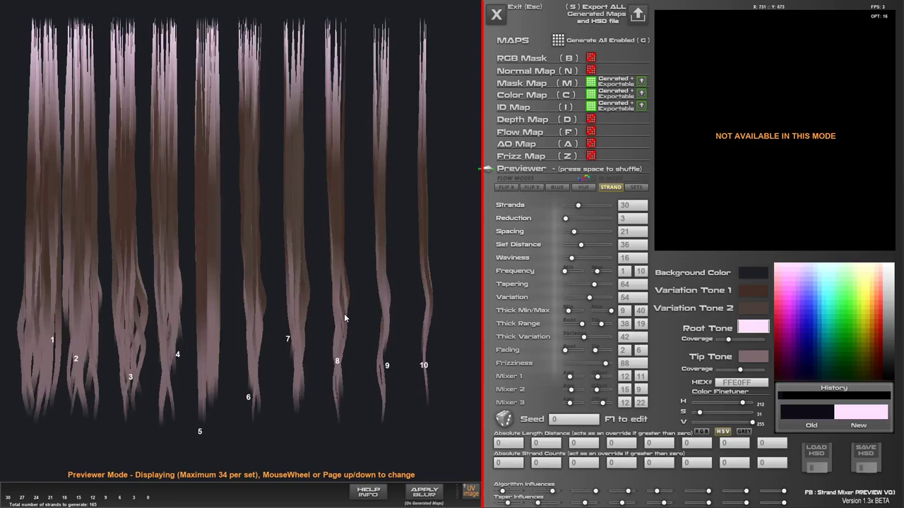
key(space)
key(space)
key(space)
key(space)
key(space)
key(space)
key(space)
key(space)
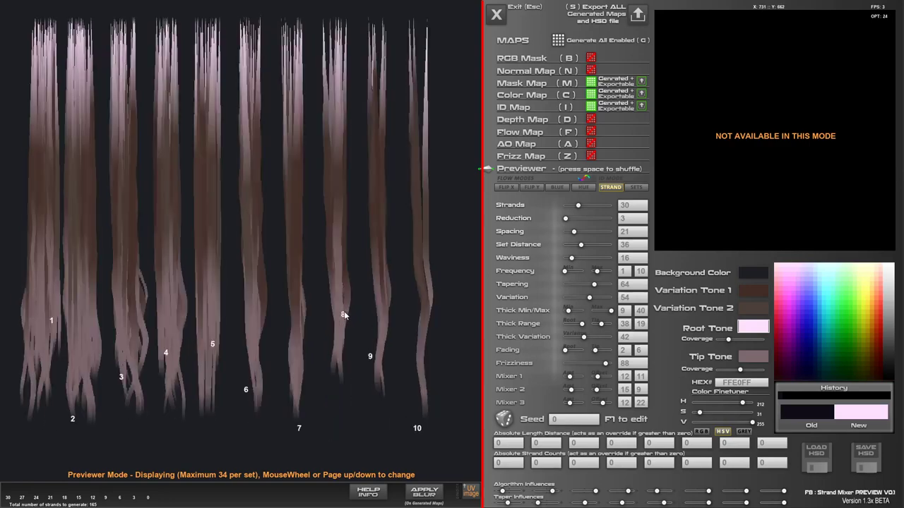
key(space)
key(space)
key(space)
key(space)
key(space)
key(space)
key(space)
key(space)
key(space)
key(space)
key(space)
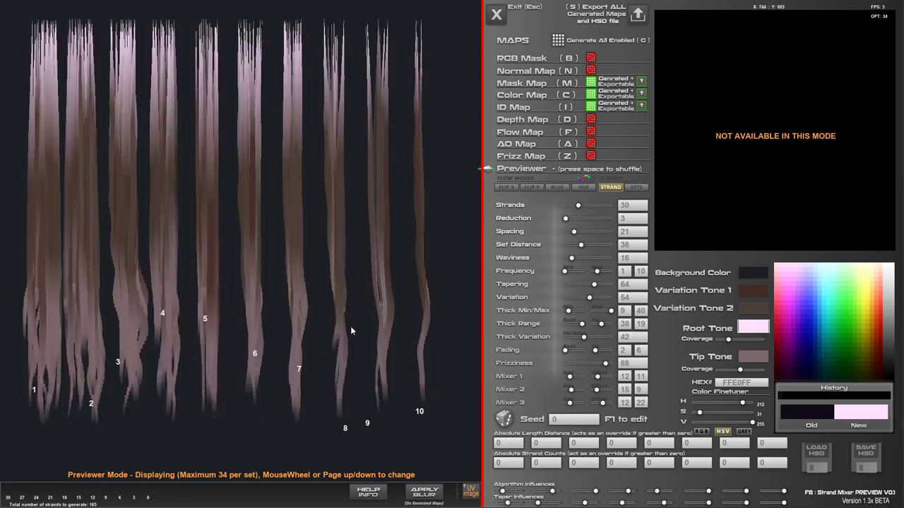
key(space)
key(space)
key(space)
key(space)
key(space)
key(space)
key(space)
key(space)
key(space)
key(space)
key(space)
key(space)
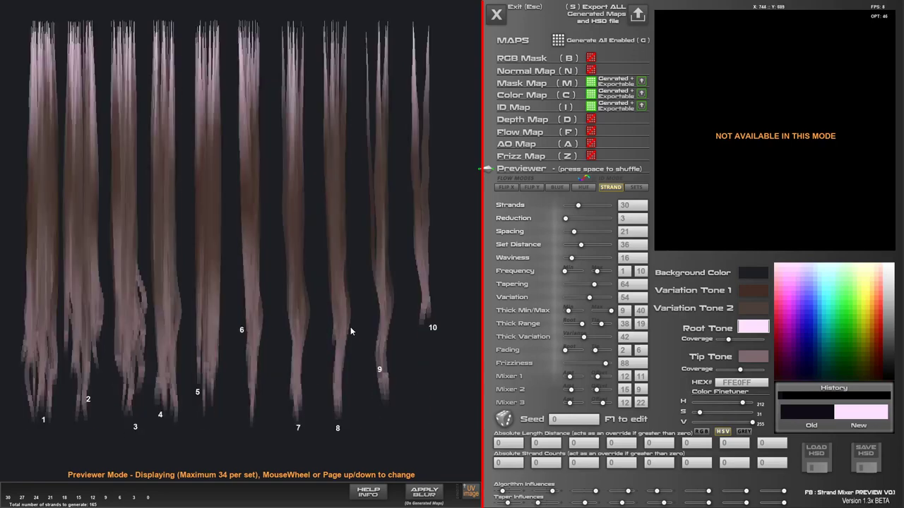
key(space)
key(space)
key(space)
key(space)
key(space)
key(space)
key(space)
key(space)
key(space)
key(space)
key(space)
key(space)
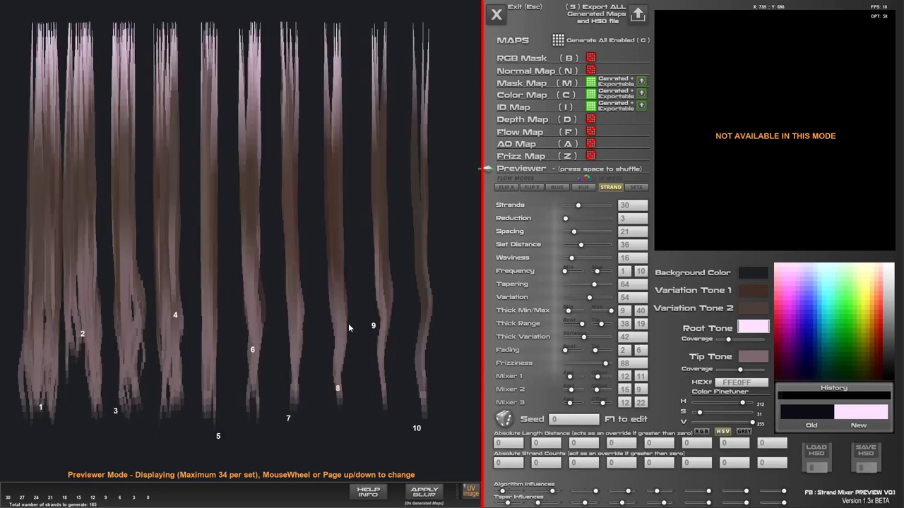
key(space)
key(space)
key(space)
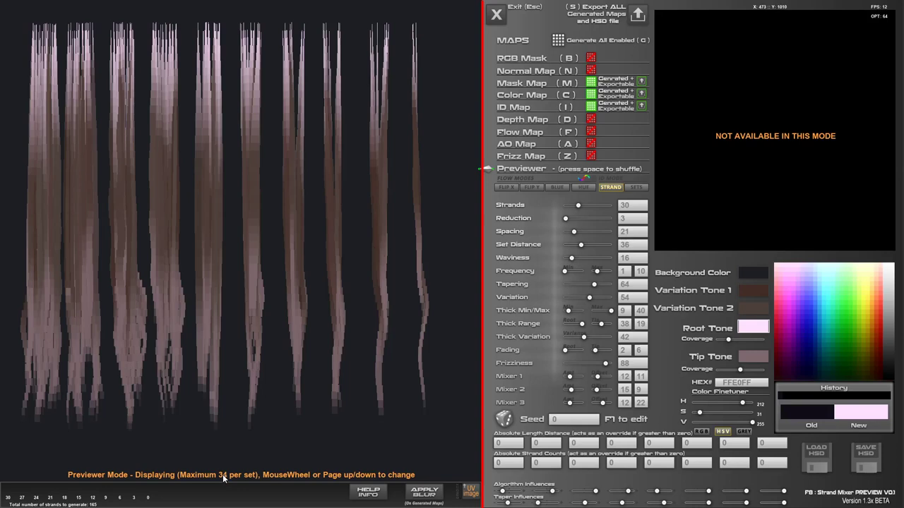
Scroll over the preview to adjust the strand cap until it reads 'Maximum 7 per set'
scroll(240, 371, down, 2)
scroll(231, 427, down, 2)
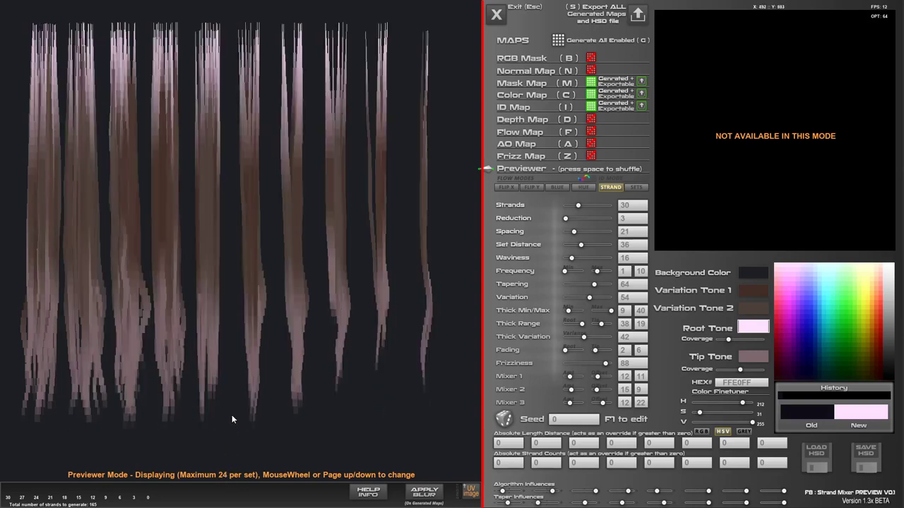
scroll(235, 398, down, 4)
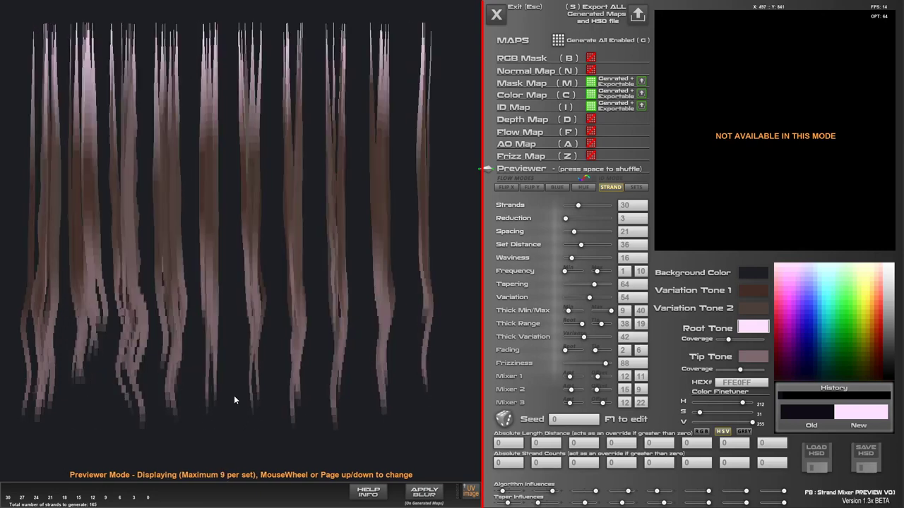
scroll(124, 219, up, 1)
scroll(206, 265, down, 5)
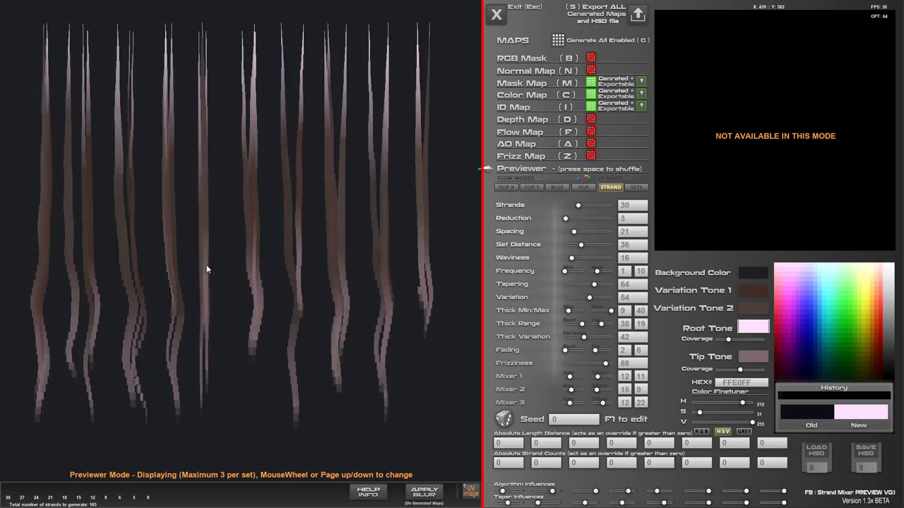
scroll(184, 282, up, 2)
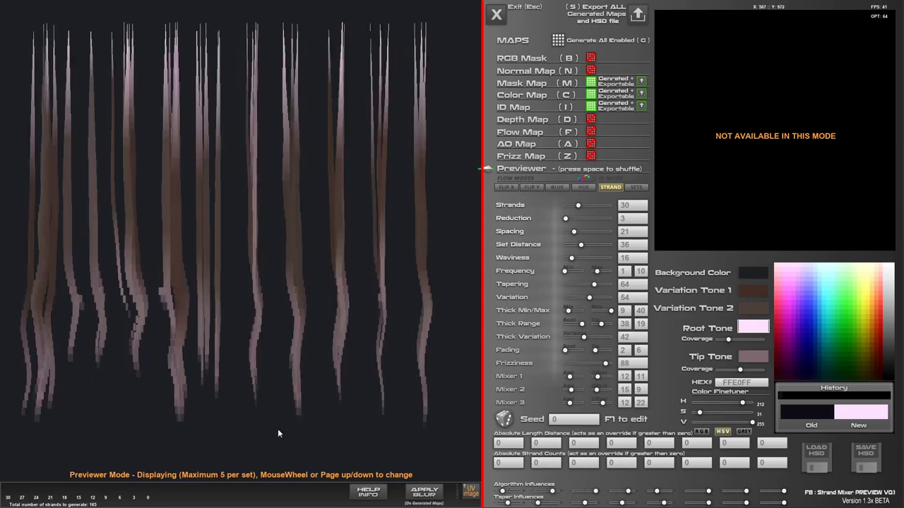
scroll(278, 352, up, 2)
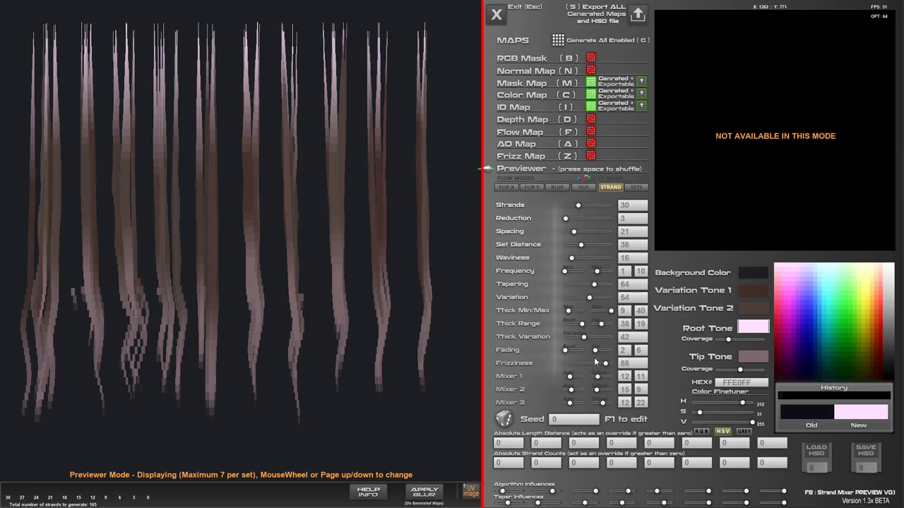
Set Thick Variation to 29, Variation to 53 and higher Tapering, then fine-tune the third Algorithm Influence
drag(585, 336, 573, 312)
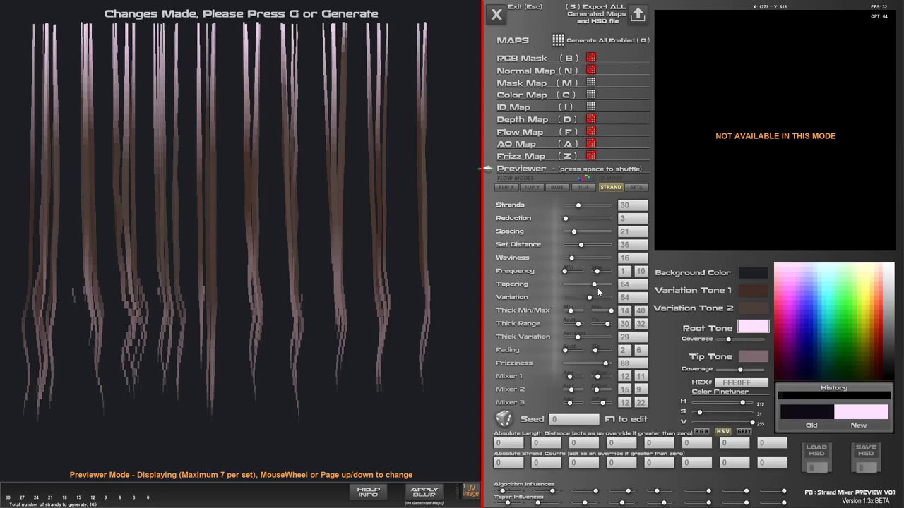
drag(589, 297, 584, 299)
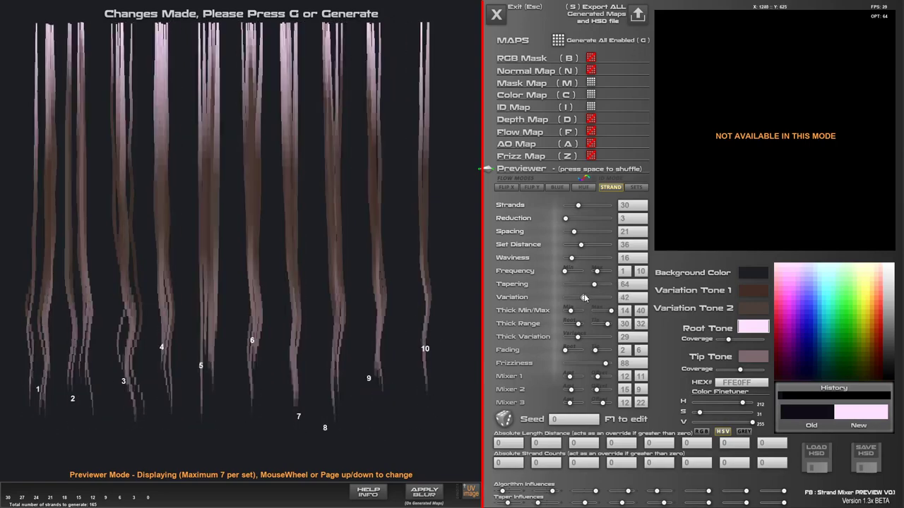
drag(594, 284, 580, 259)
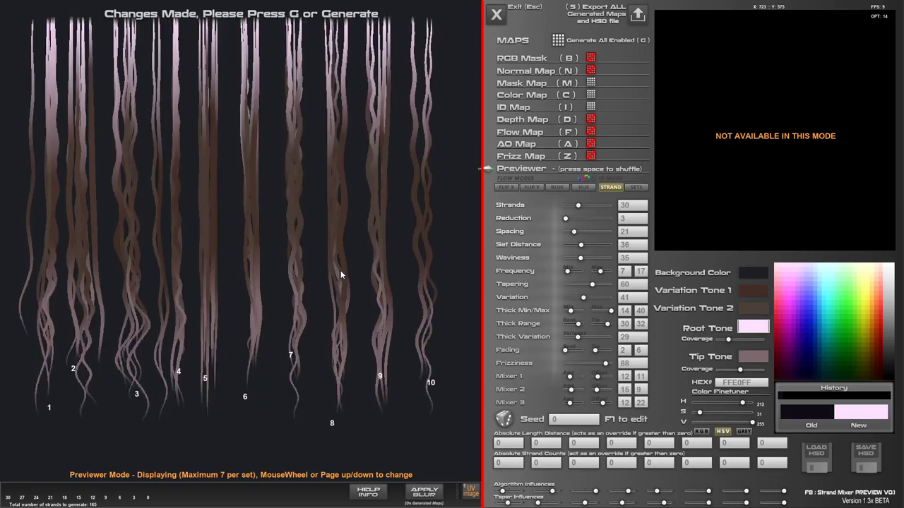
drag(587, 299, 604, 286)
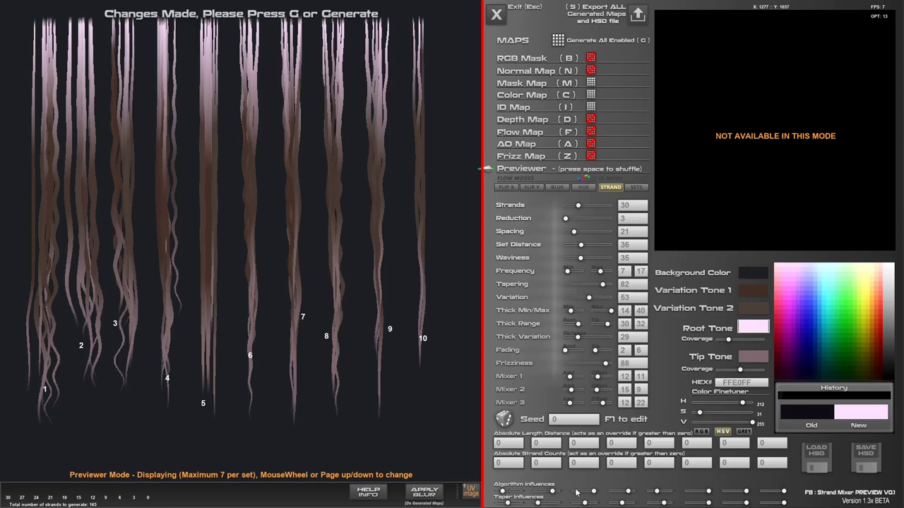
drag(577, 493, 593, 504)
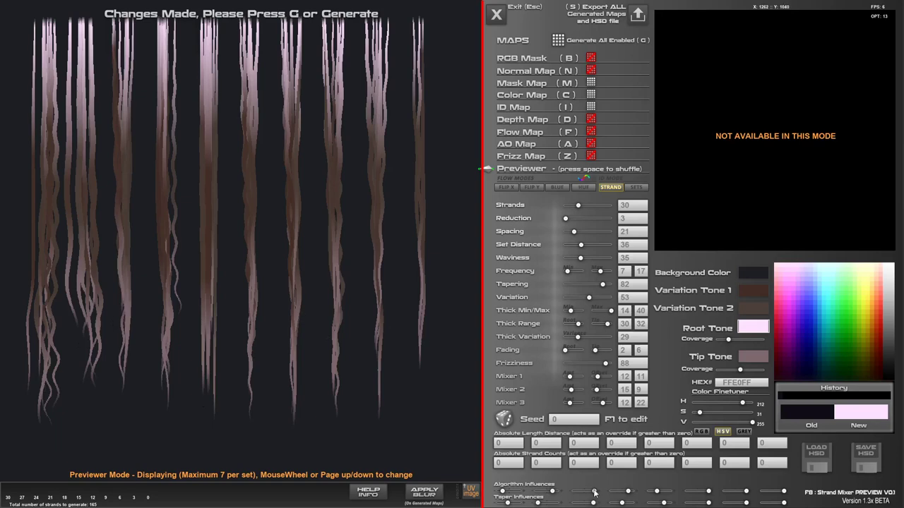
drag(593, 492, 591, 492)
Generate the Mask, Color and ID maps, preview each one, then generate the Normal Map too
click(558, 41)
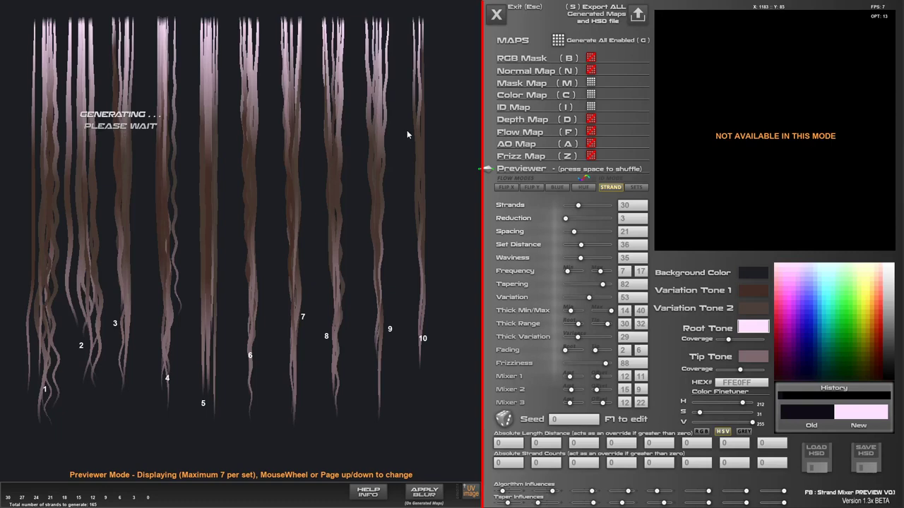
click(525, 85)
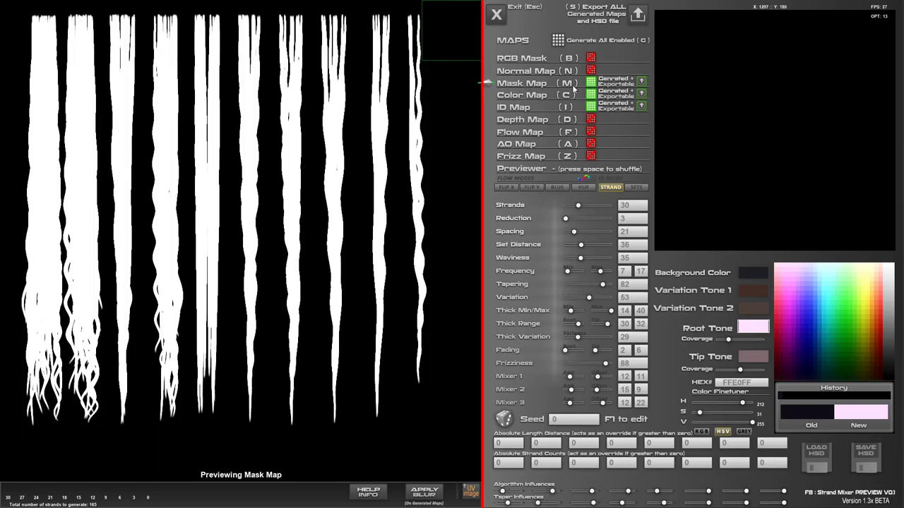
click(529, 97)
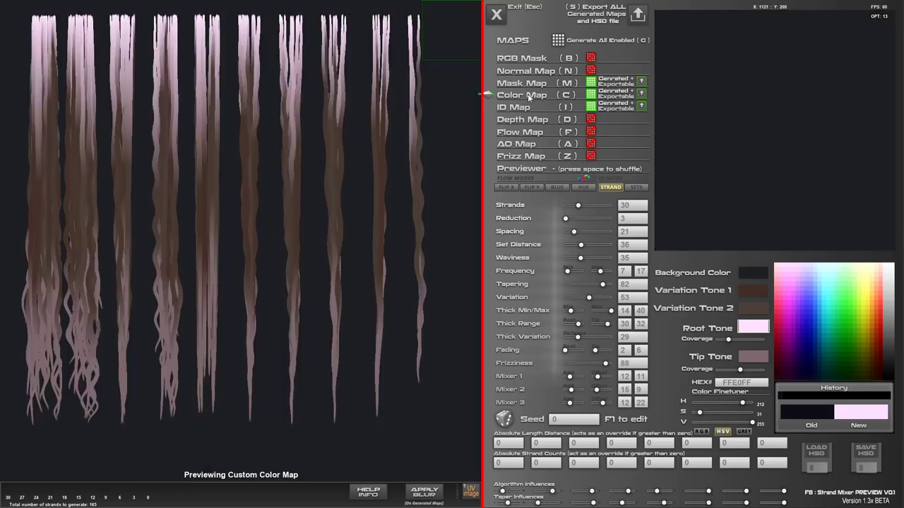
click(521, 107)
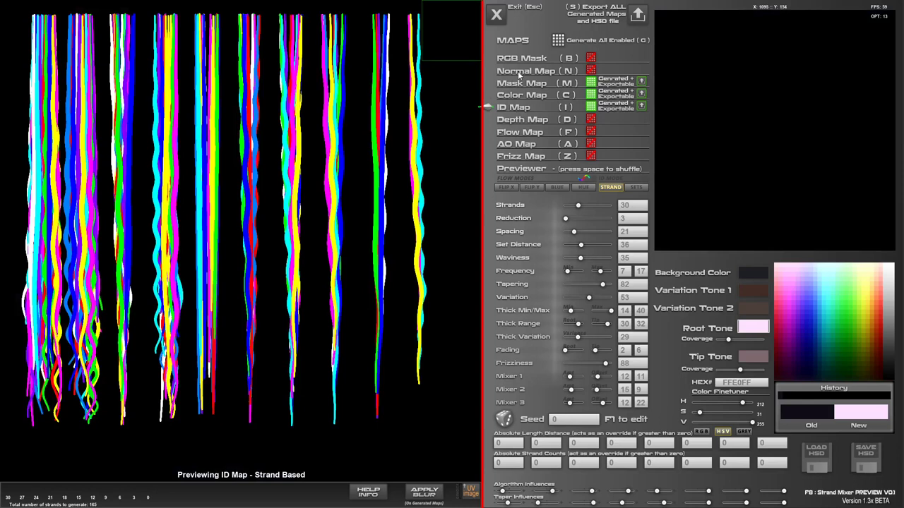
click(590, 69)
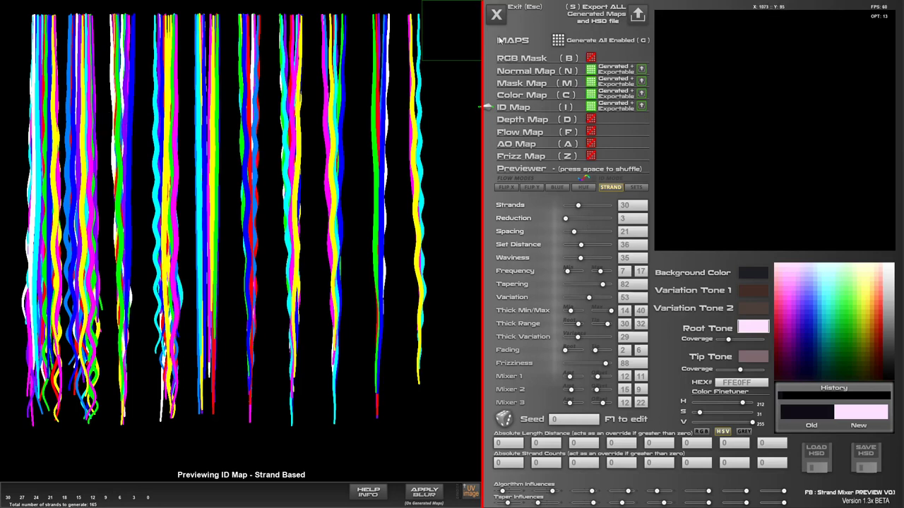
Preview the normal map, generate all enabled maps including the RGB mask, then return to strand preview
key(n)
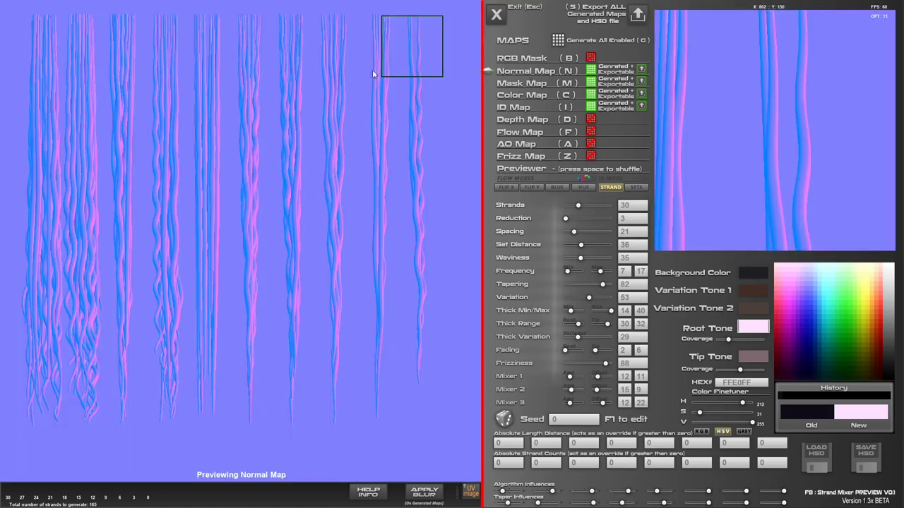
click(558, 44)
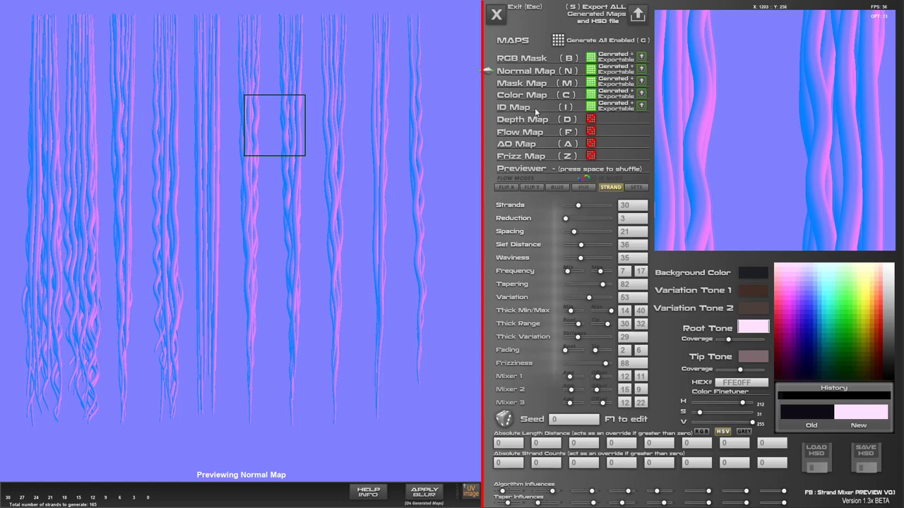
click(579, 205)
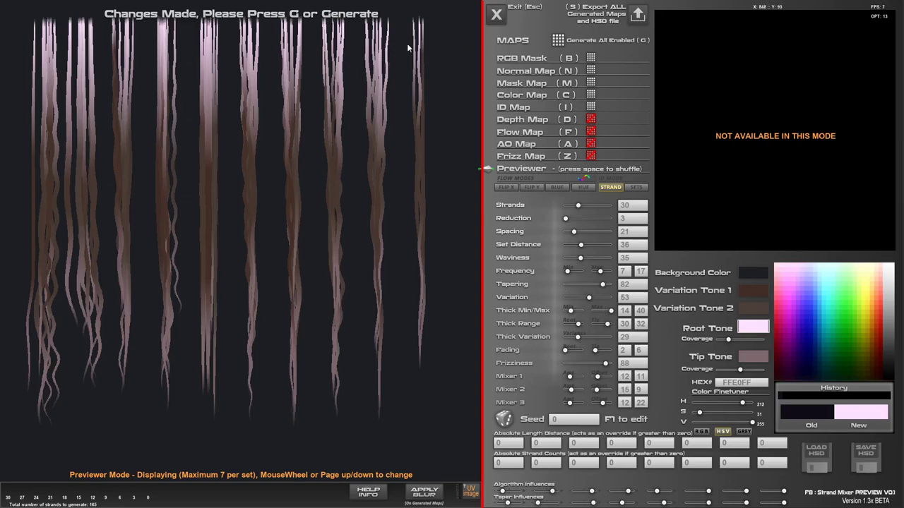
Disable RGB Mask and ID Map, regenerate and preview the Mask and Color maps, then return to strand preview
click(591, 57)
click(592, 107)
click(558, 41)
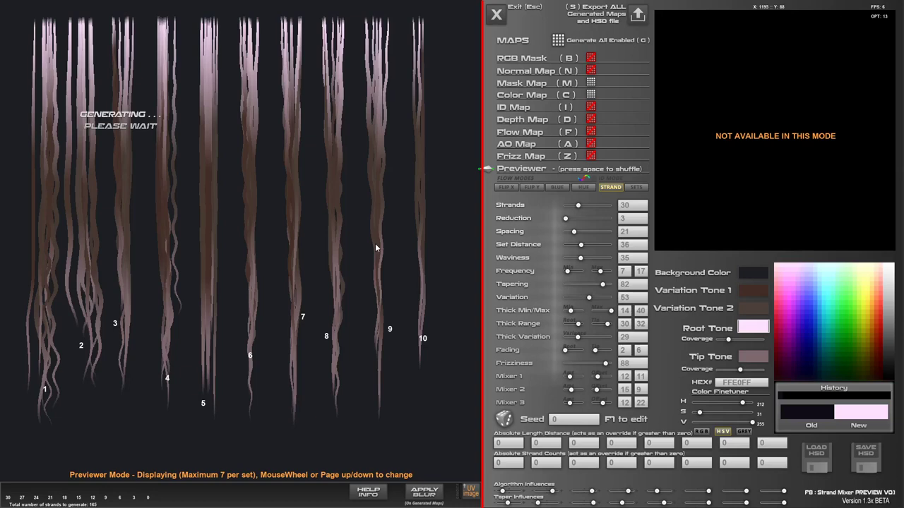
click(525, 85)
click(528, 96)
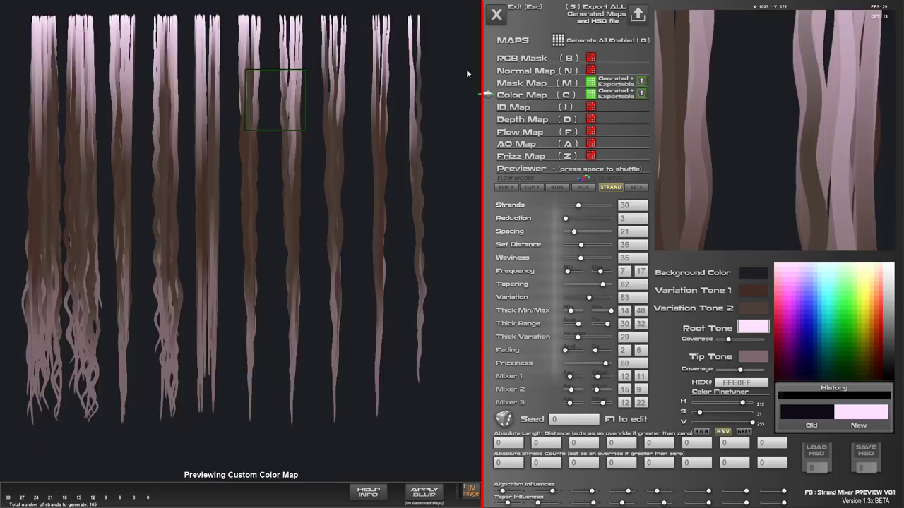
click(509, 170)
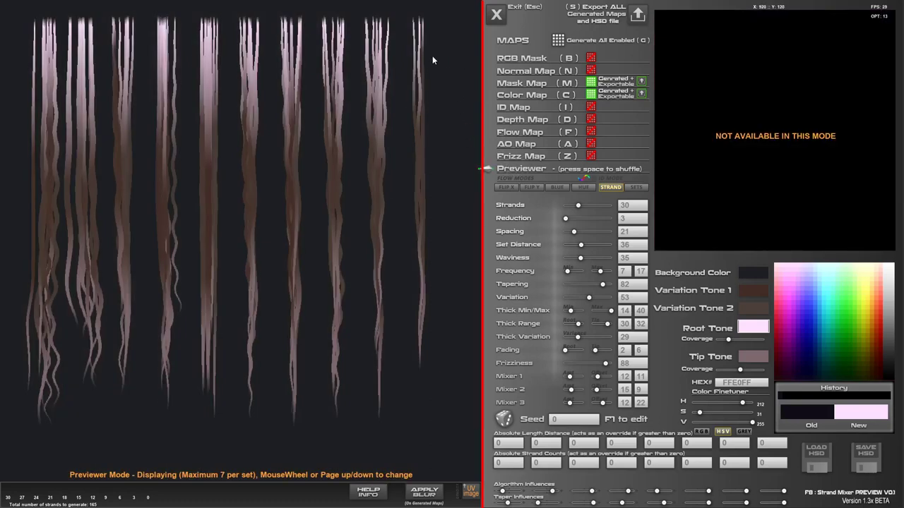
mouse_move(433, 60)
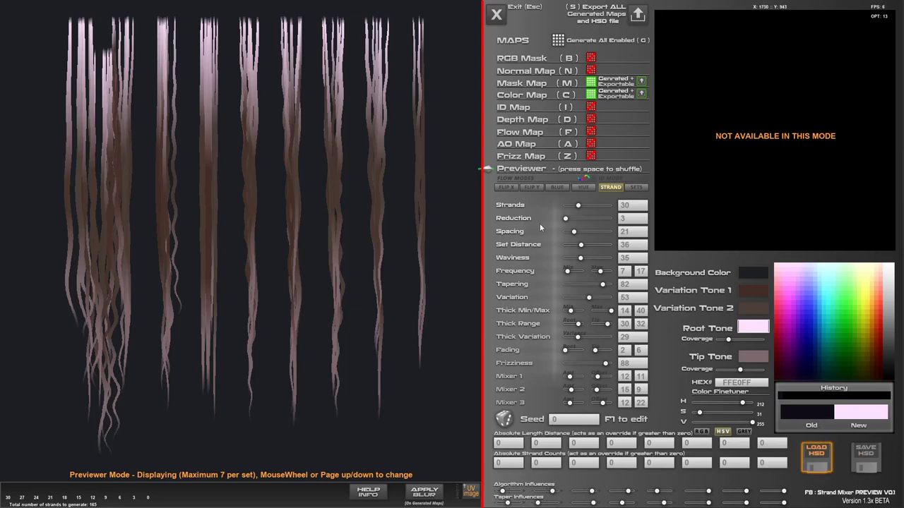
Save the strand settings over the existing HSD_test.txt file
click(862, 454)
double_click(301, 77)
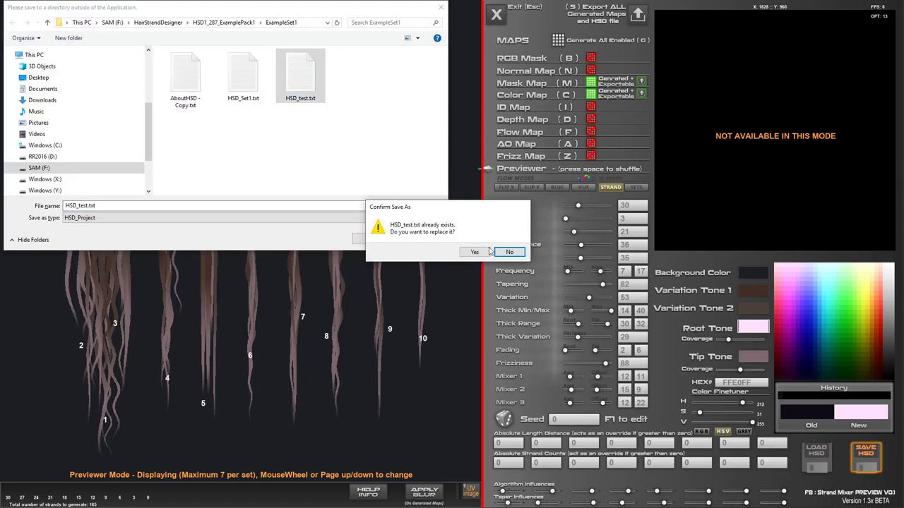
click(475, 253)
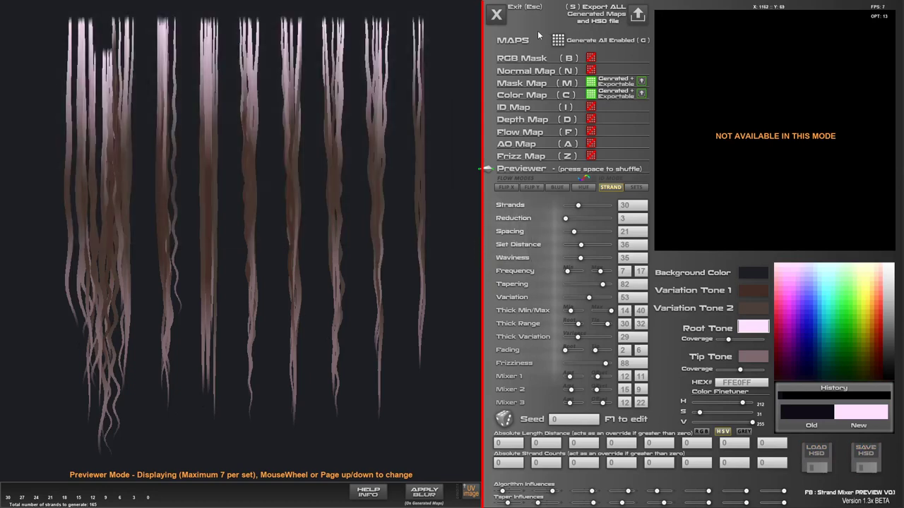
Load HSD_test.txt, dismiss the information overlay, and load HSD_test.txt again
click(816, 454)
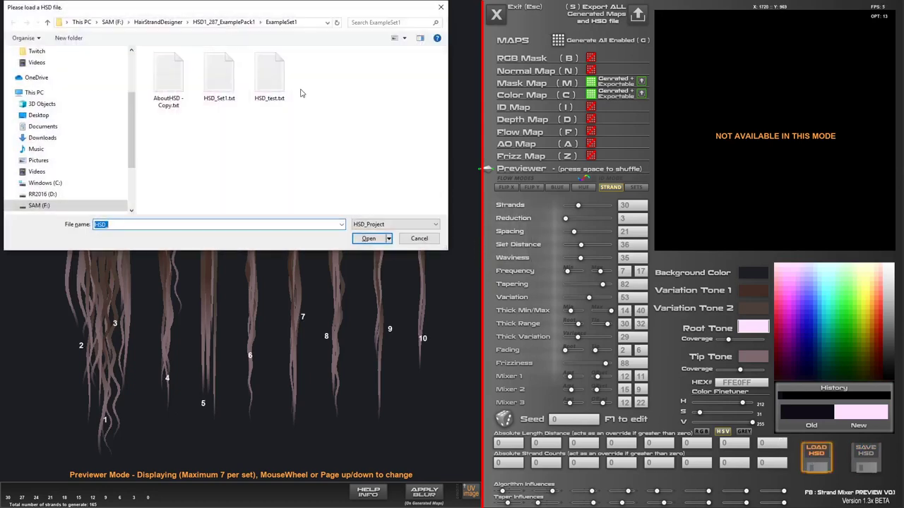
double_click(270, 86)
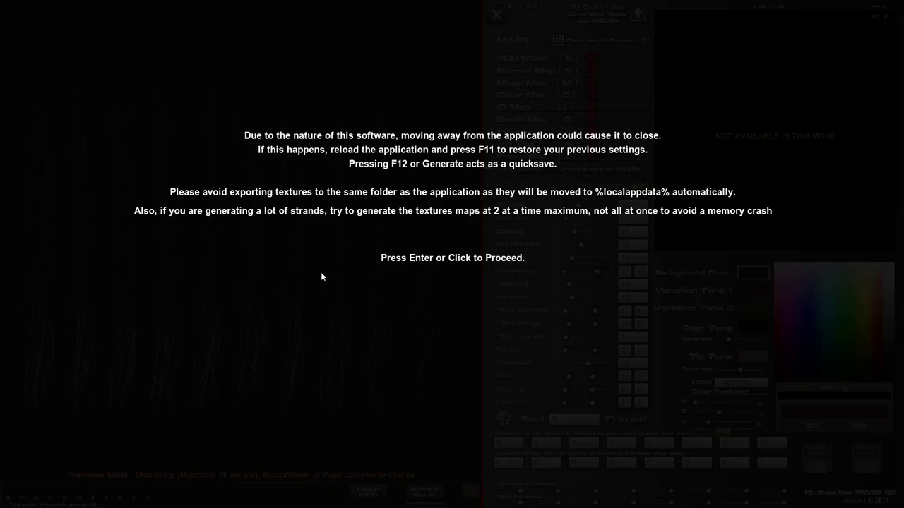
click(321, 276)
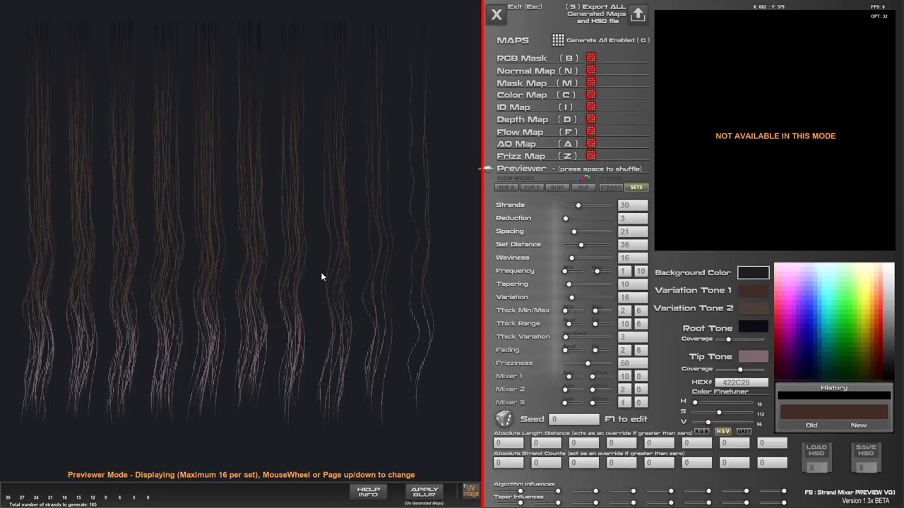
click(815, 452)
double_click(271, 88)
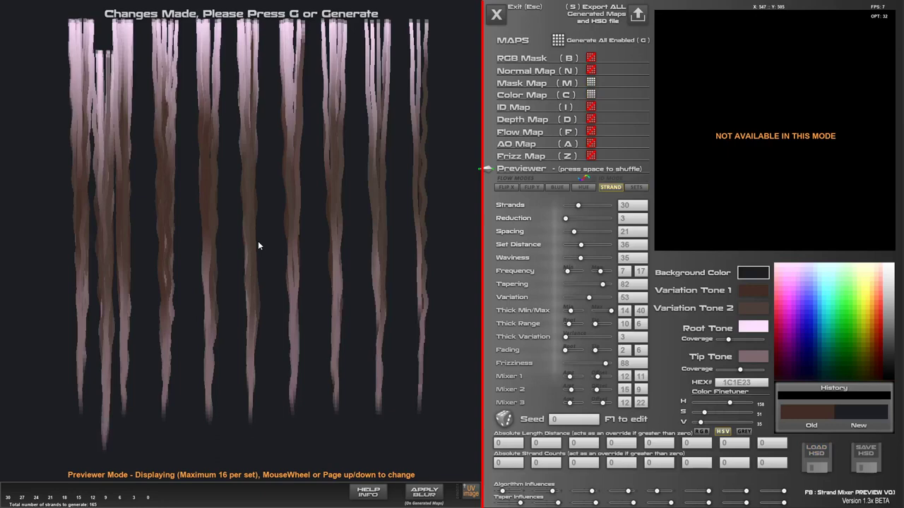
Set HSD_Set1_RGBMask.png as the UV Image overlay behind the strand preview
click(467, 497)
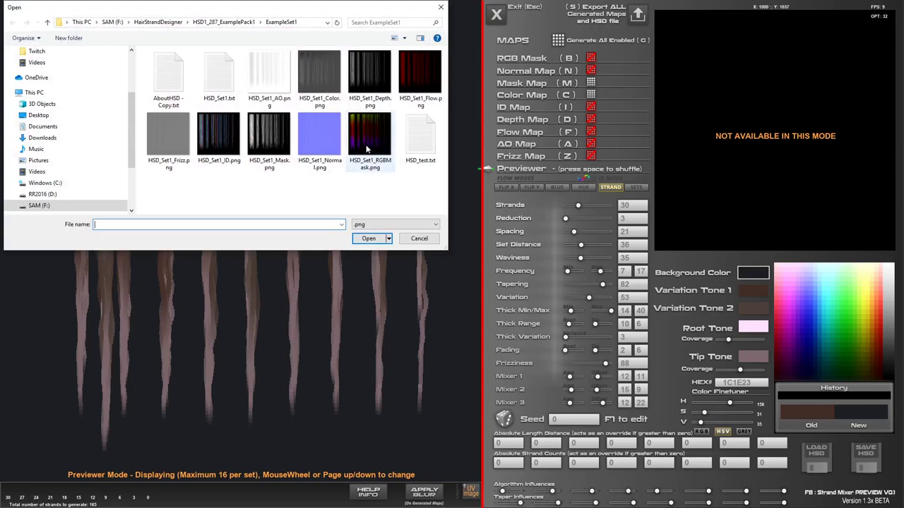
double_click(359, 139)
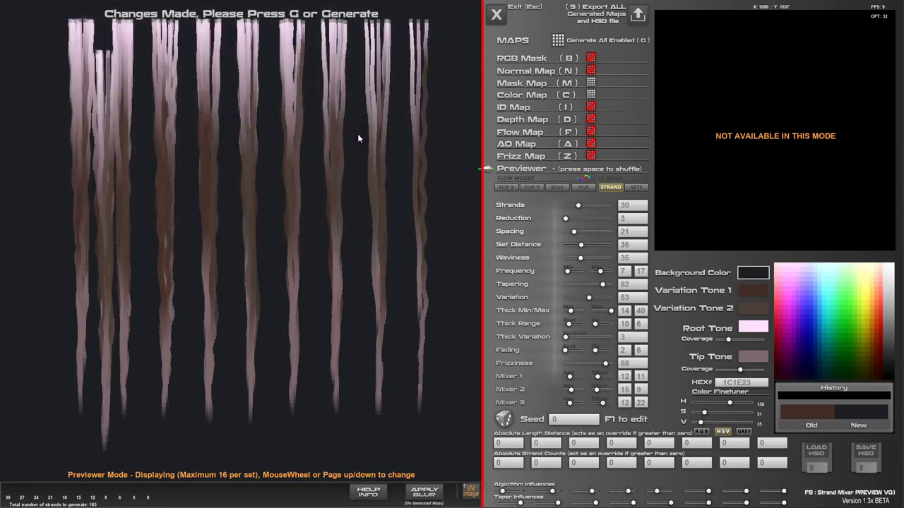